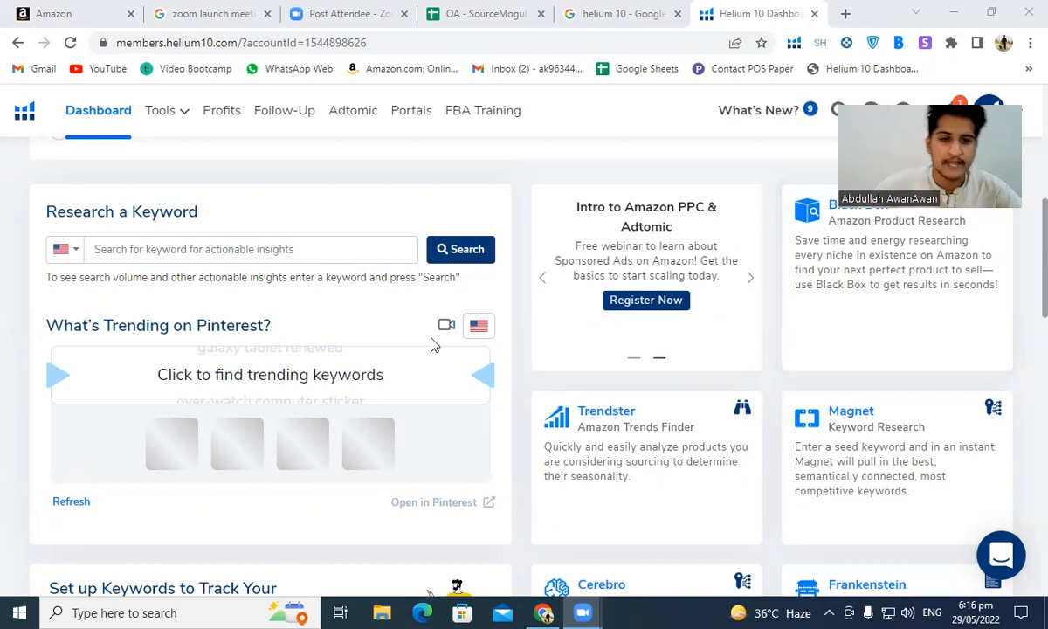
Open the Black Box product research tool from the dashboard.
scroll(437, 345, up, 7)
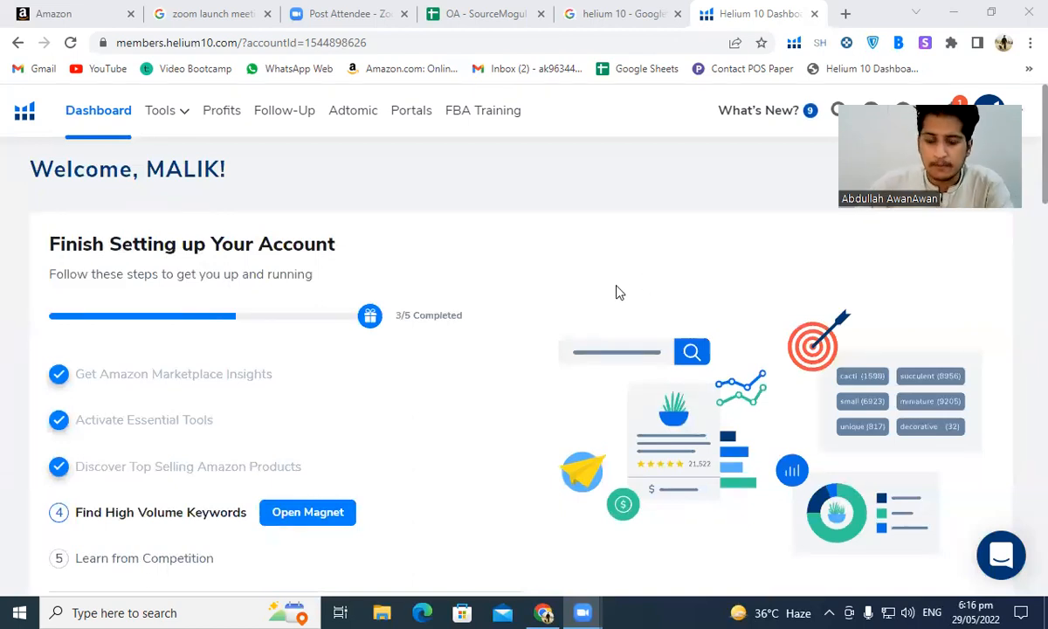
scroll(616, 292, down, 5)
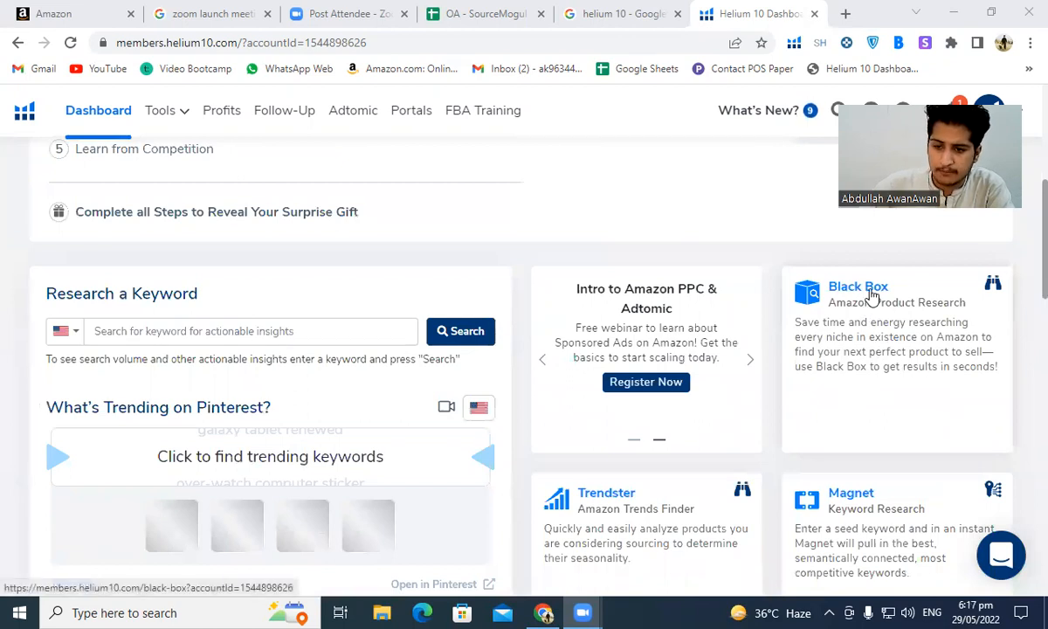
click(871, 297)
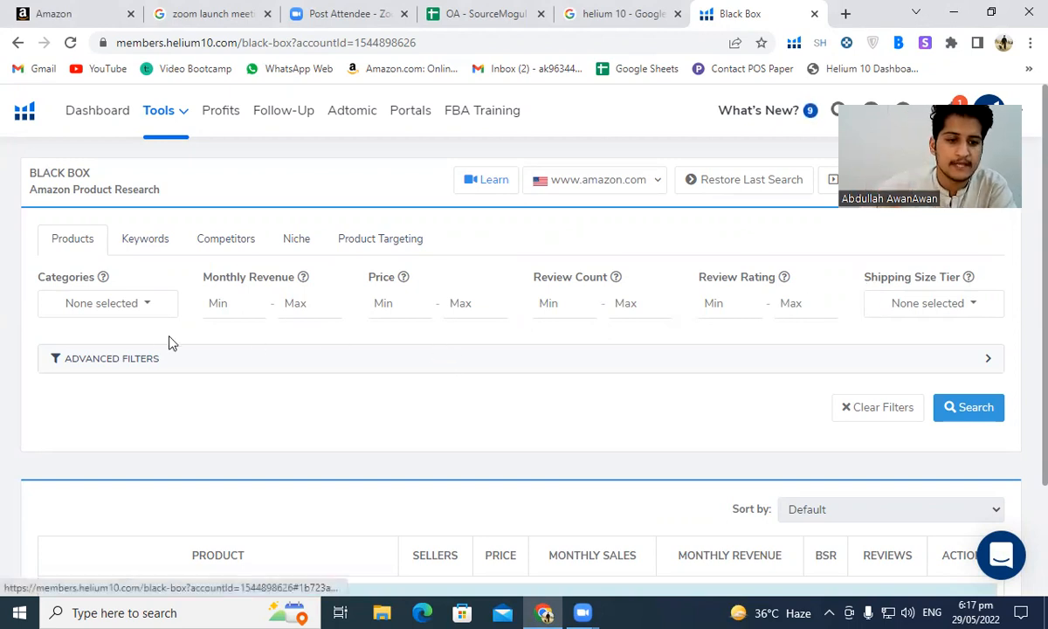
Select the Toys & Games, Pet Supplies and Patio, Lawn & Garden categories in the product filter.
click(141, 317)
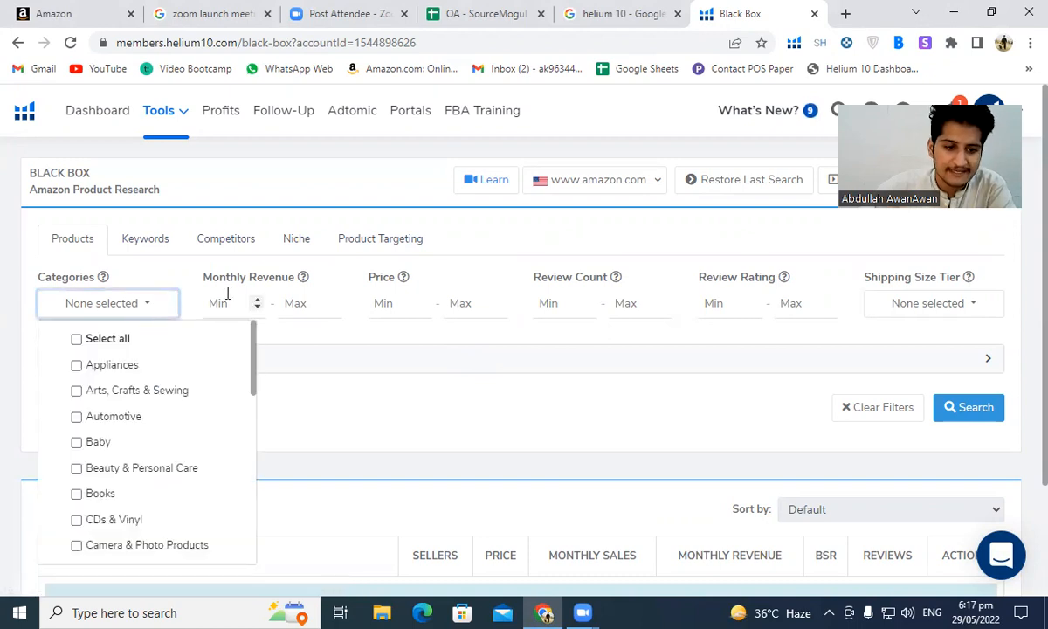
scroll(276, 313, down, 1)
scroll(136, 306, down, 5)
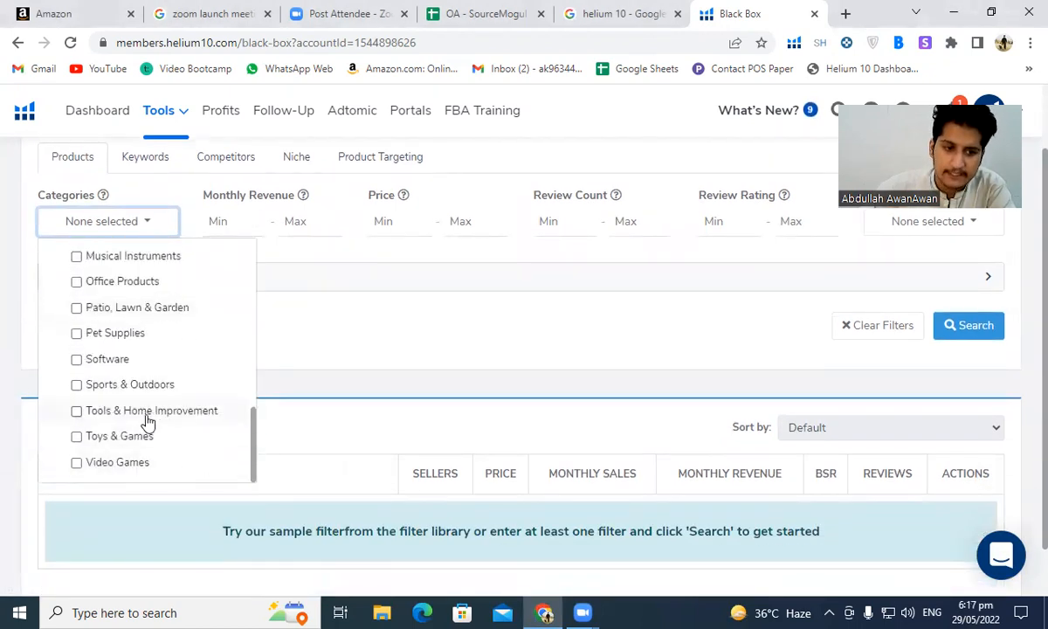
scroll(166, 391, up, 6)
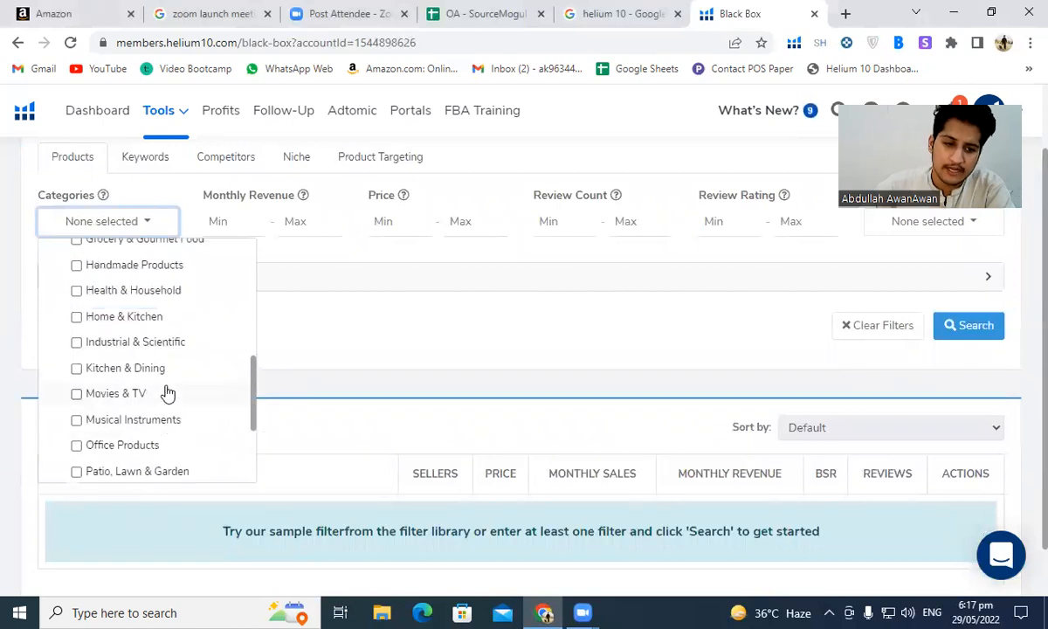
scroll(160, 318, down, 5)
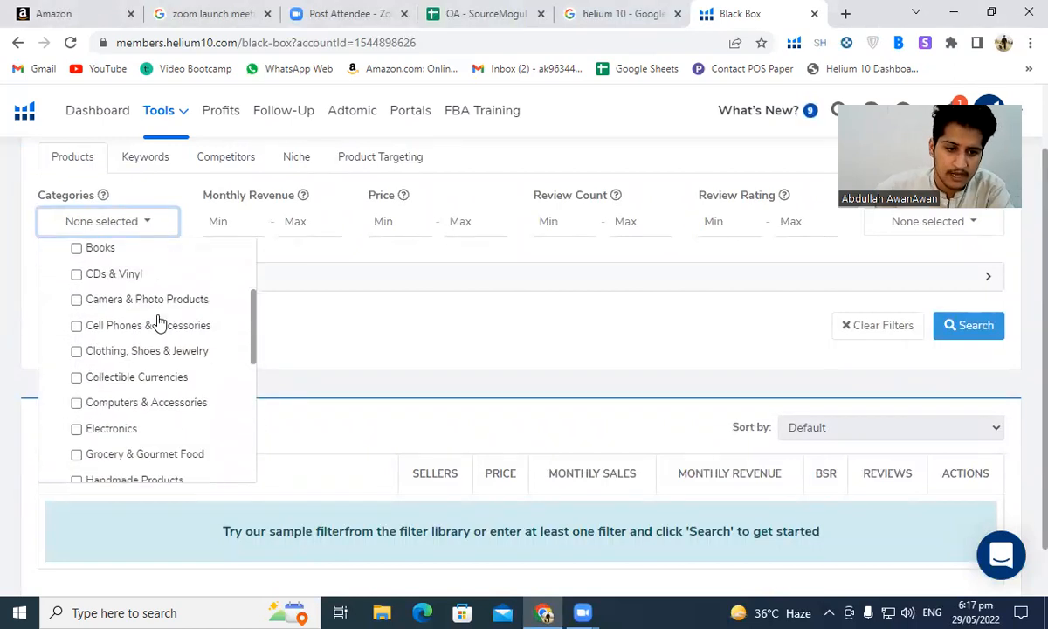
scroll(125, 299, down, 3)
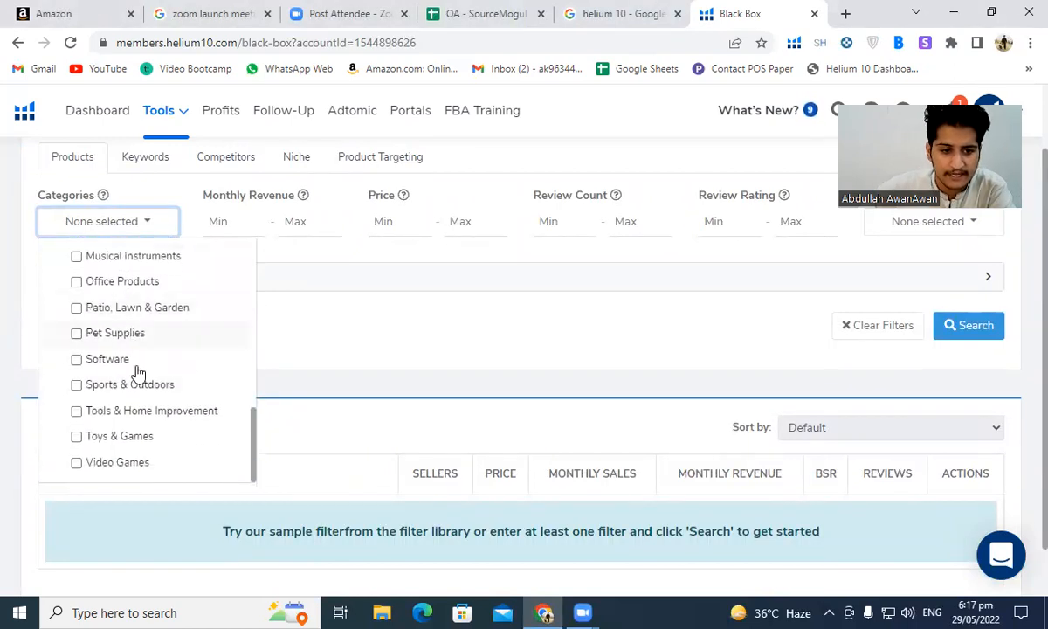
click(130, 436)
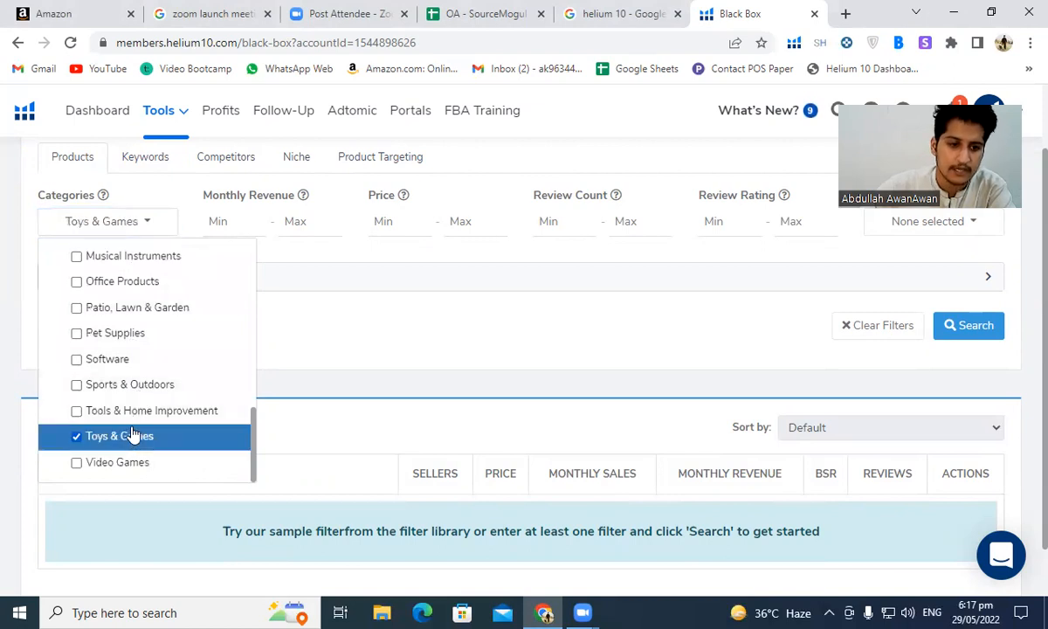
click(136, 337)
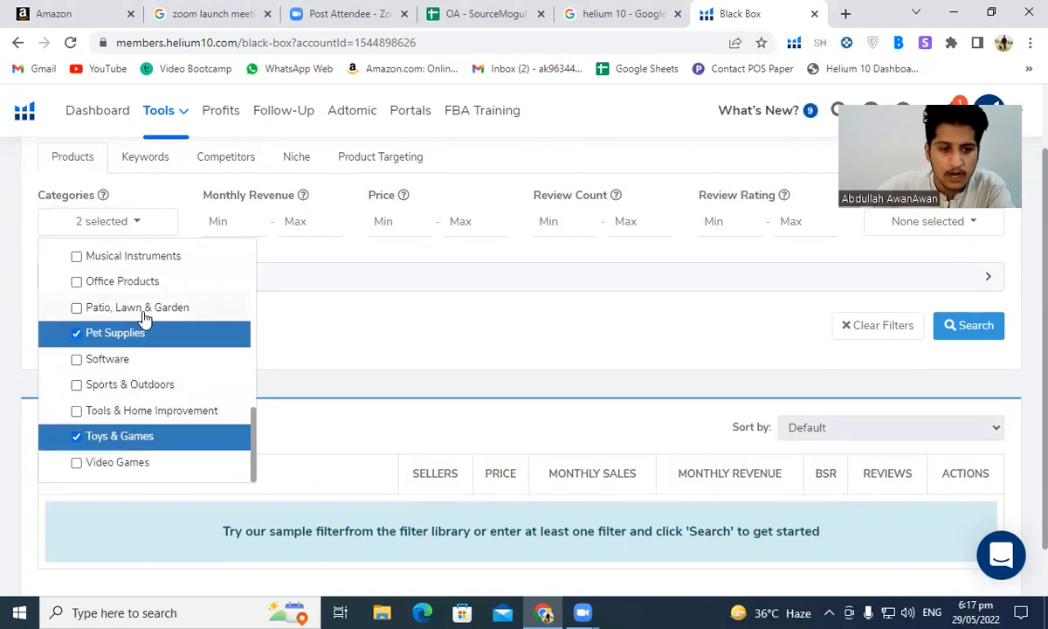
click(136, 306)
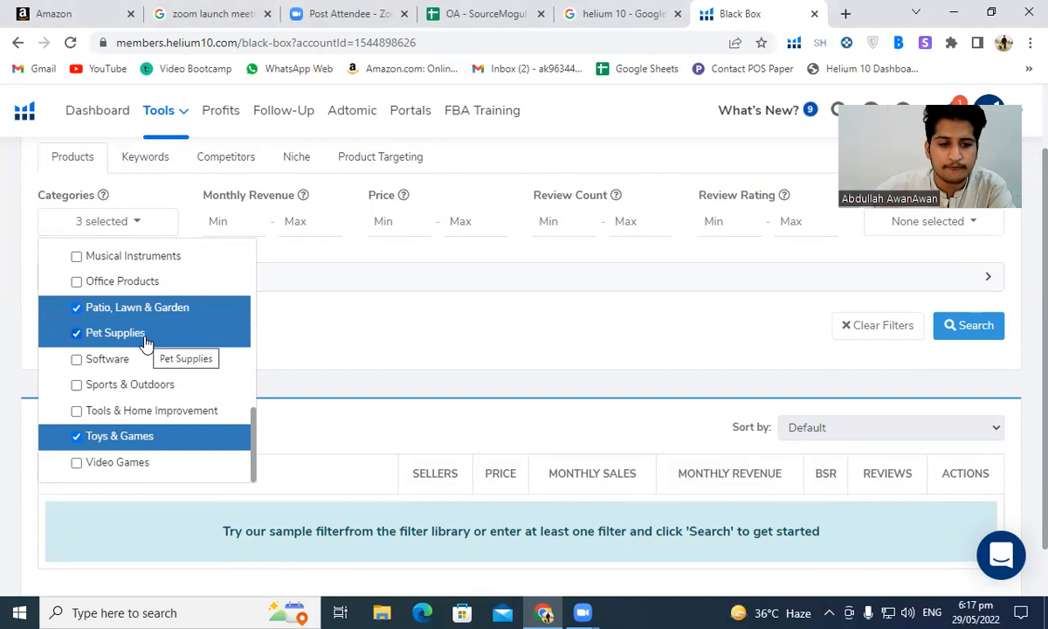
Add the Arts, Crafts & Sewing, Automotive and Beauty & Personal Care categories to the product filter.
scroll(145, 341, up, 10)
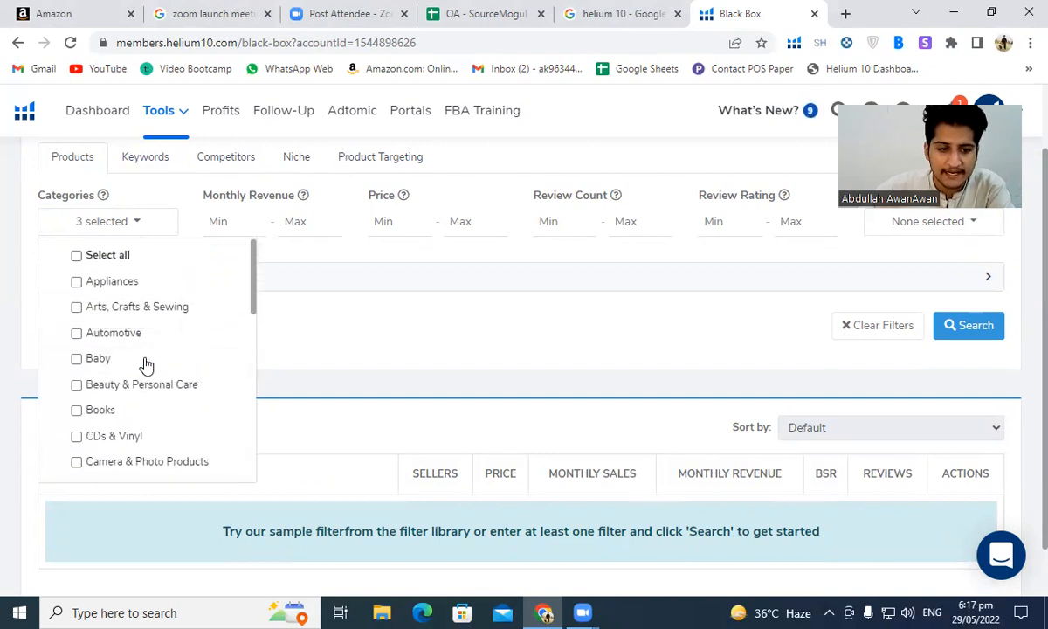
scroll(424, 289, down, 2)
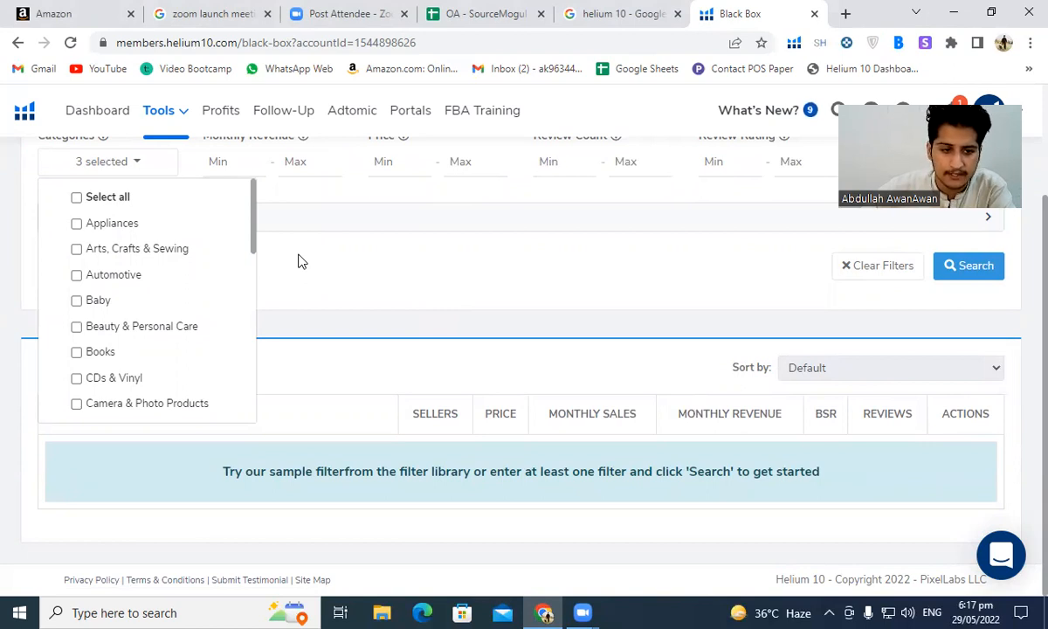
click(170, 249)
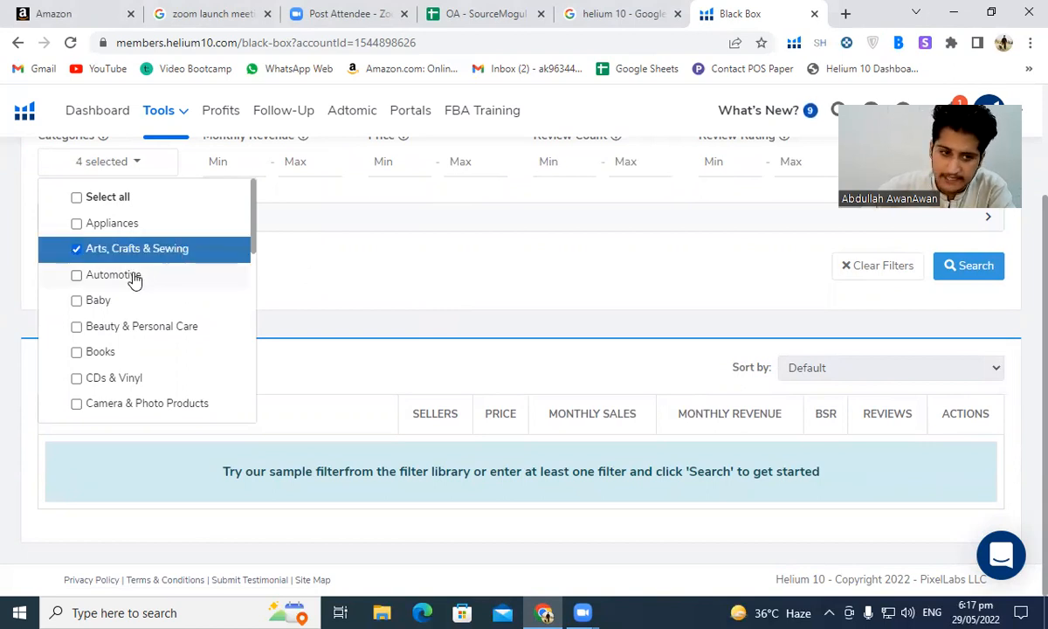
click(133, 276)
click(137, 327)
Add the Health & Household, Home & Kitchen and Industrial & Scientific categories to the product filter.
scroll(140, 332, down, 1)
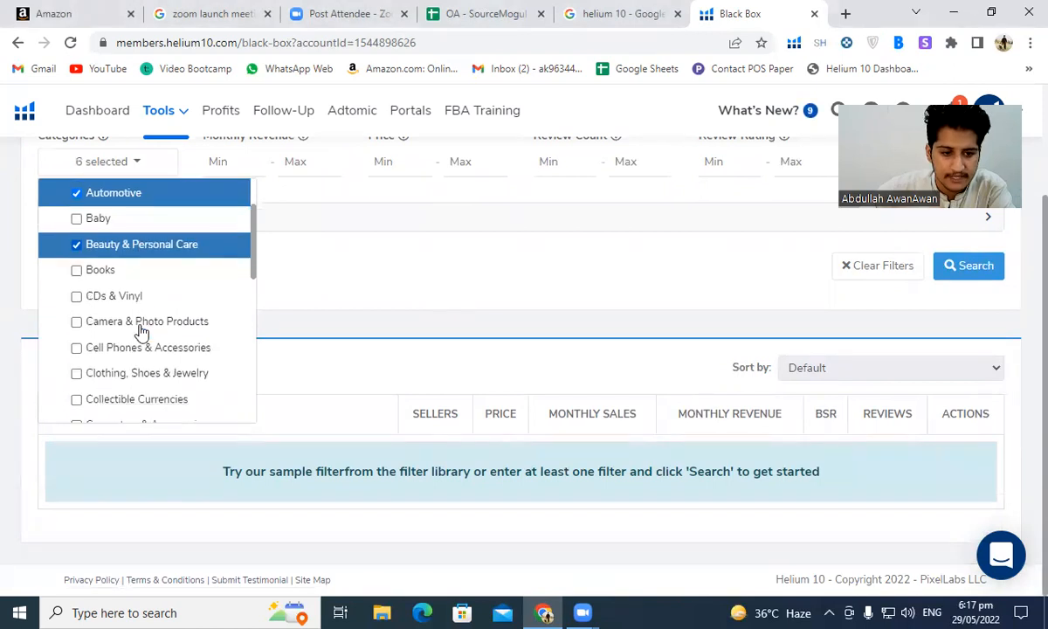
scroll(140, 332, down, 1)
scroll(136, 293, down, 1)
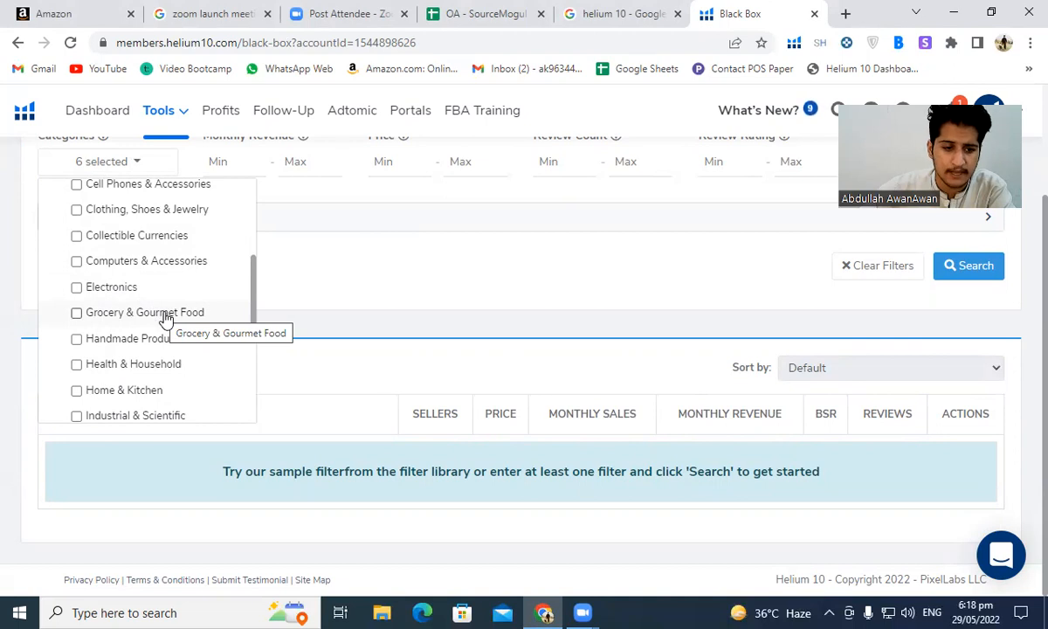
scroll(164, 319, down, 1)
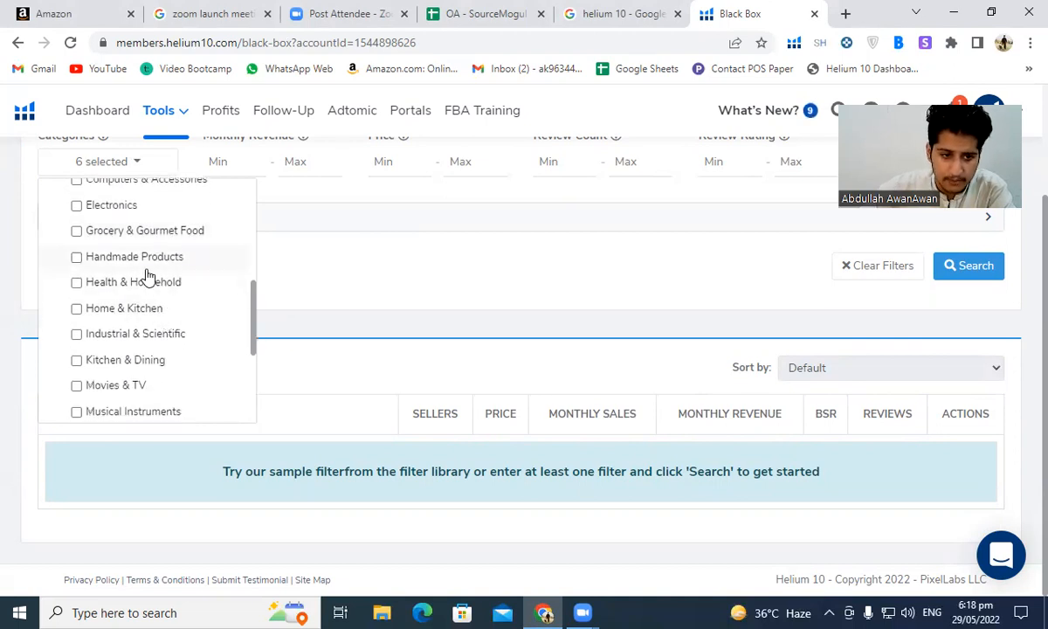
click(143, 283)
click(144, 311)
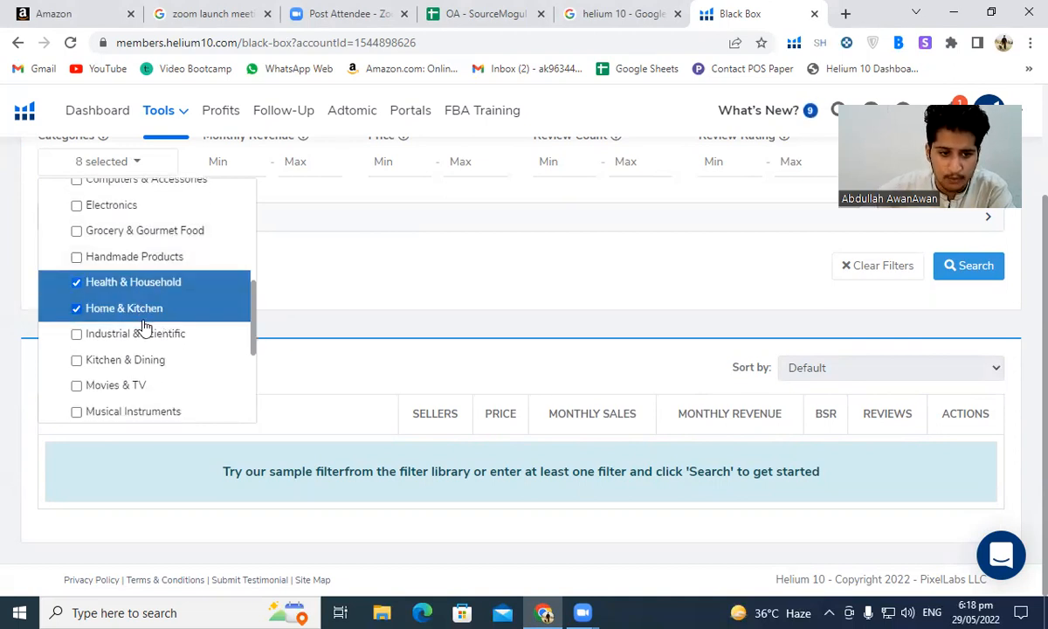
click(147, 333)
Add the Kitchen & Dining, Office Products, Sports & Outdoors and Tools & Home Improvement categories, and close the category list.
scroll(146, 324, down, 2)
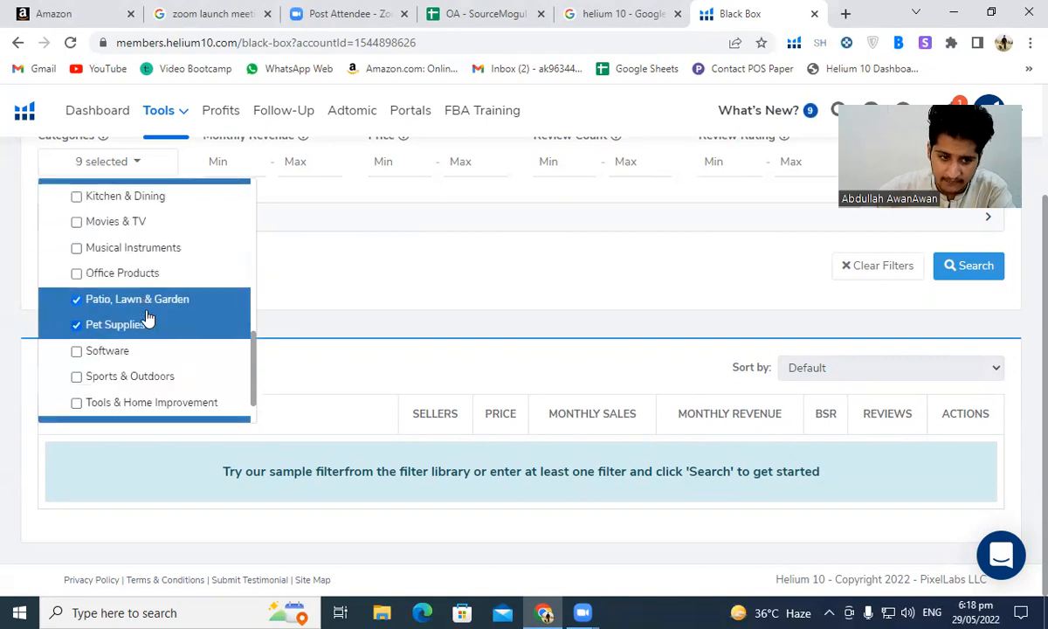
click(132, 197)
click(131, 274)
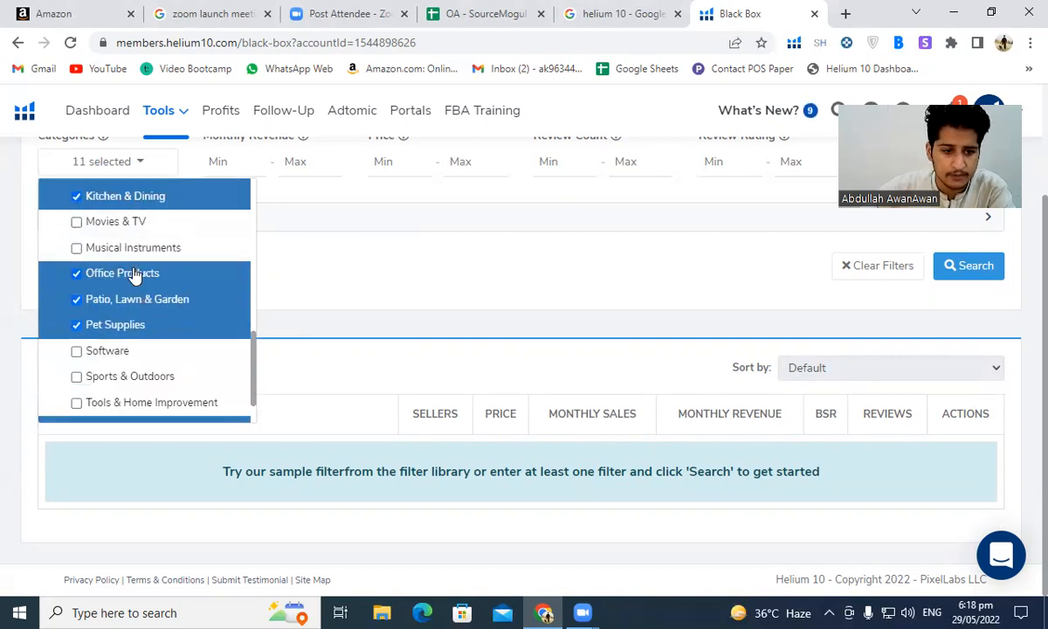
scroll(131, 275, down, 1)
click(125, 326)
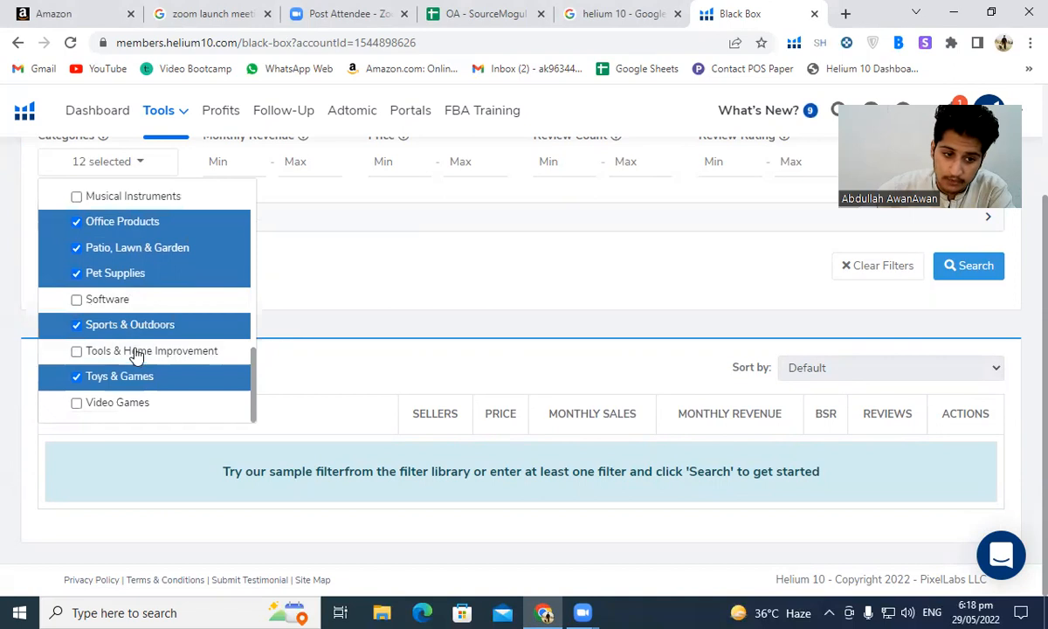
click(131, 350)
scroll(246, 315, up, 10)
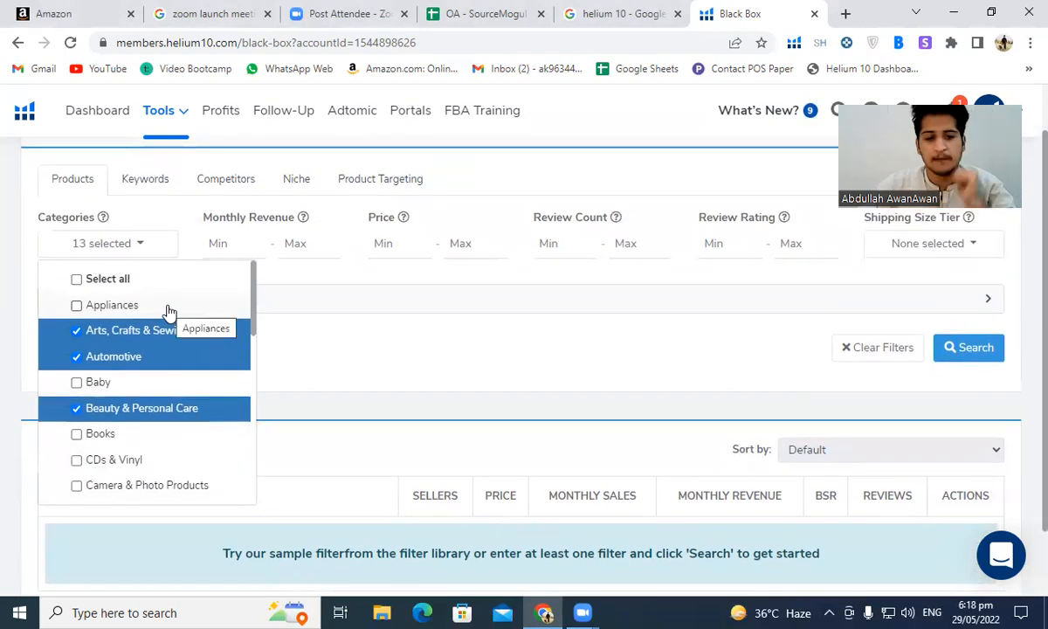
click(319, 362)
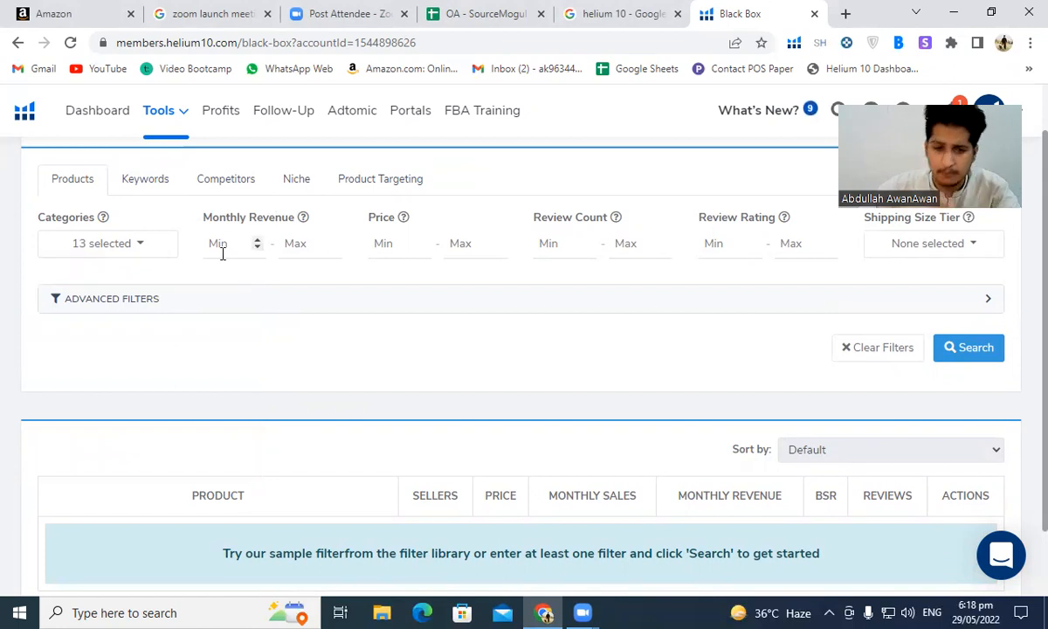
Set the minimum price to 20 and the minimum review count to 100, leaving both maximums empty.
click(372, 248)
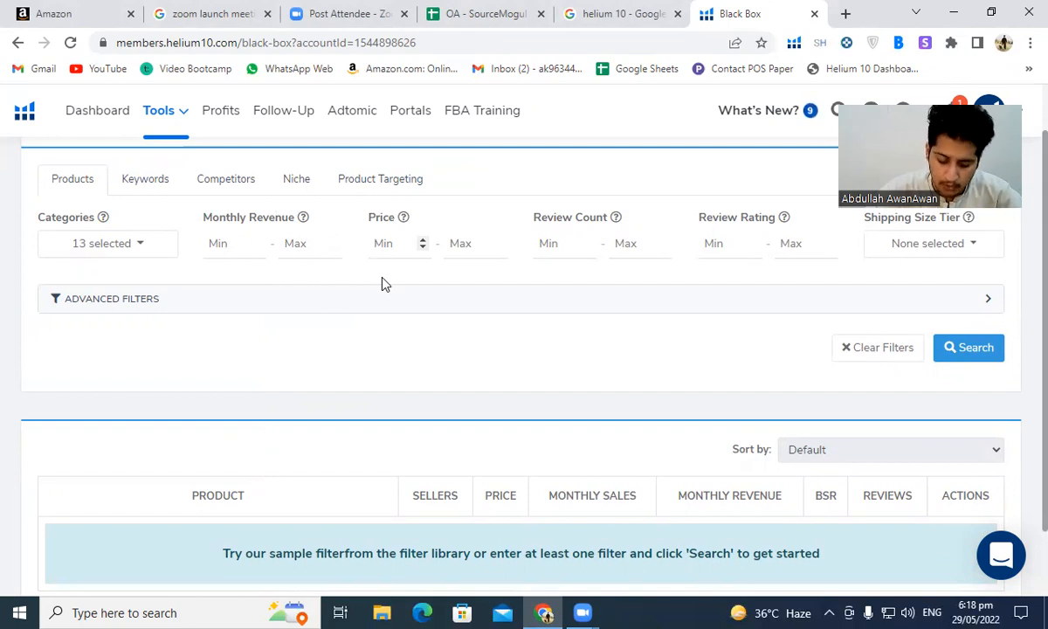
text(20)
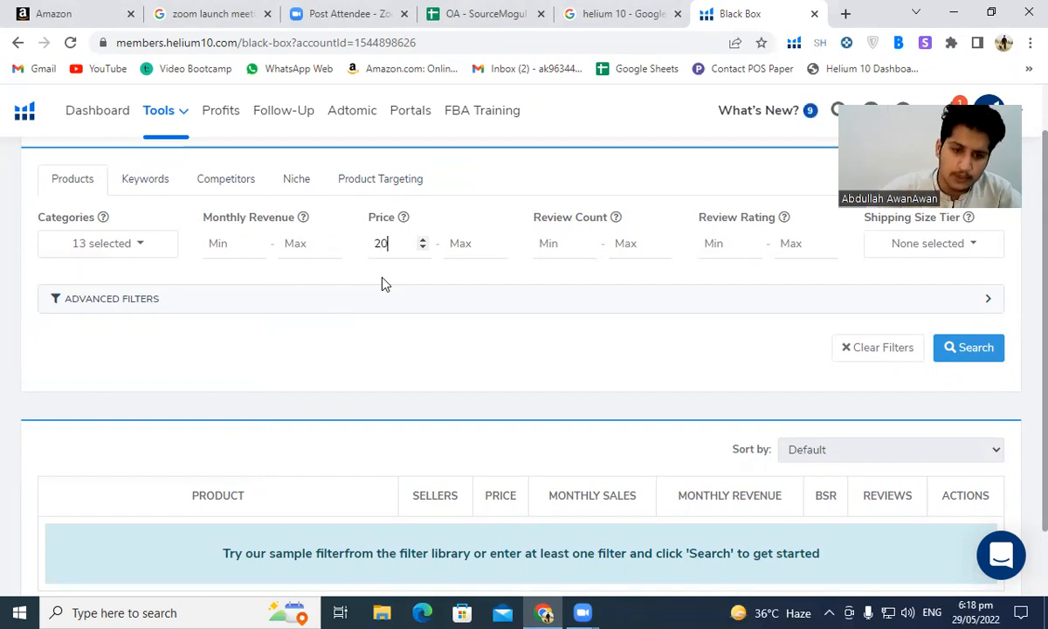
click(464, 249)
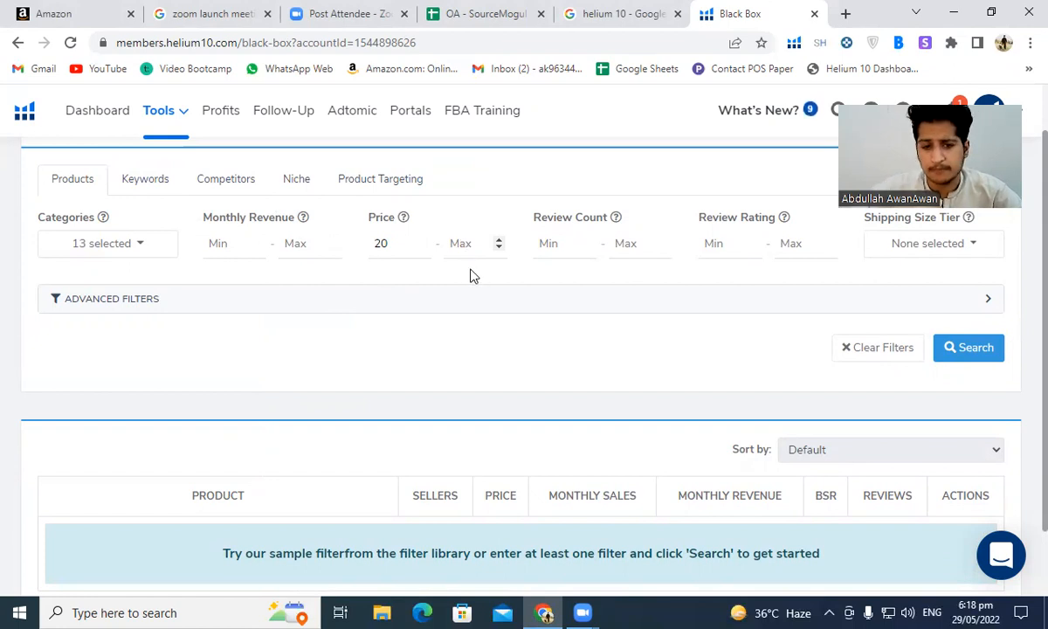
click(550, 247)
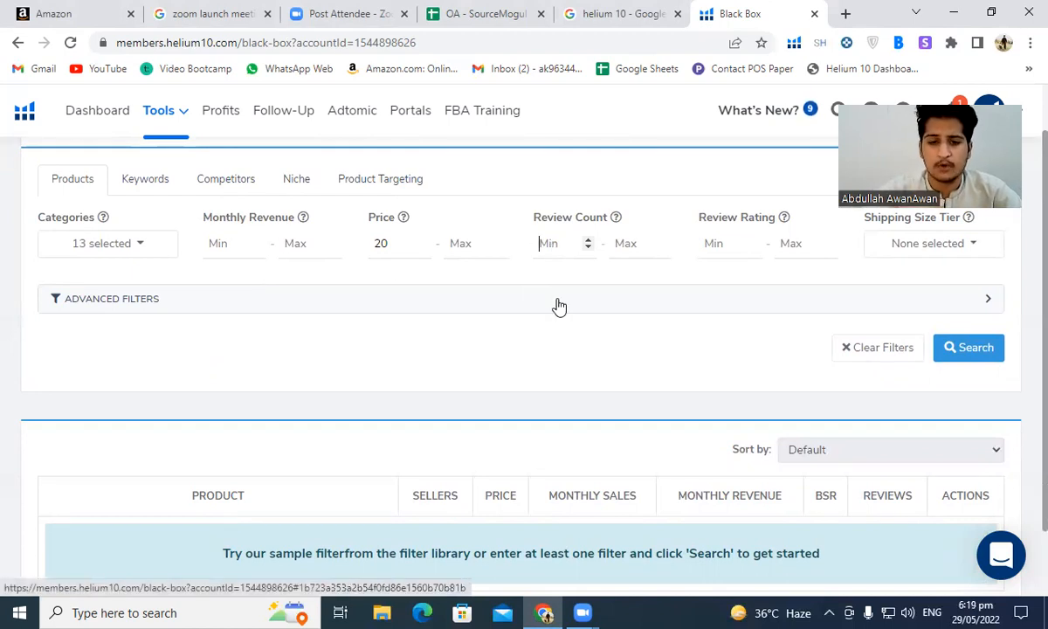
text(100)
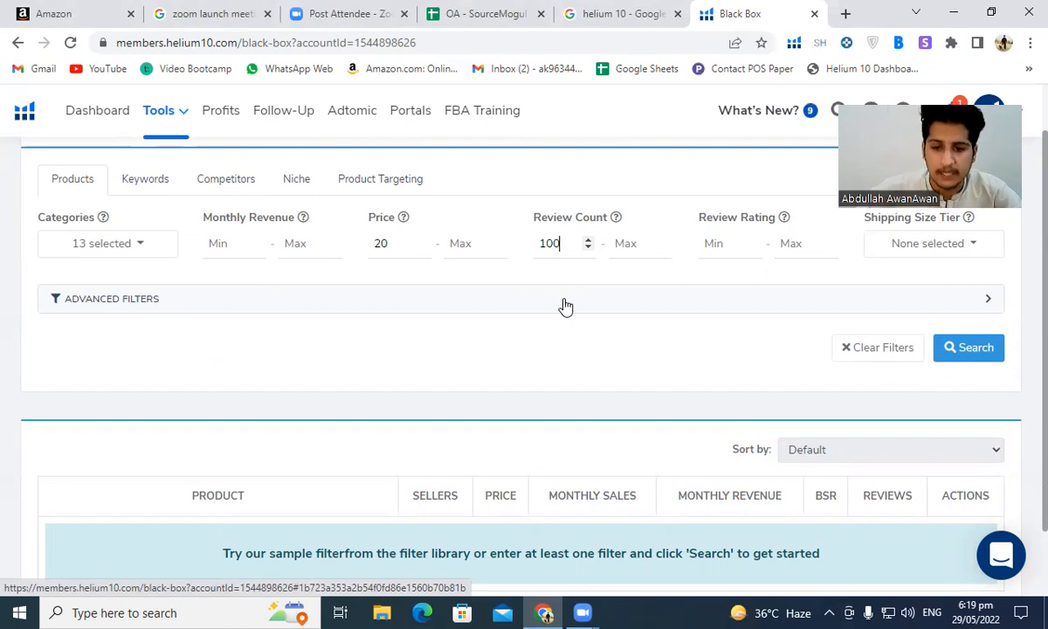
Set the review rating range from 3.5 to 4.
click(709, 244)
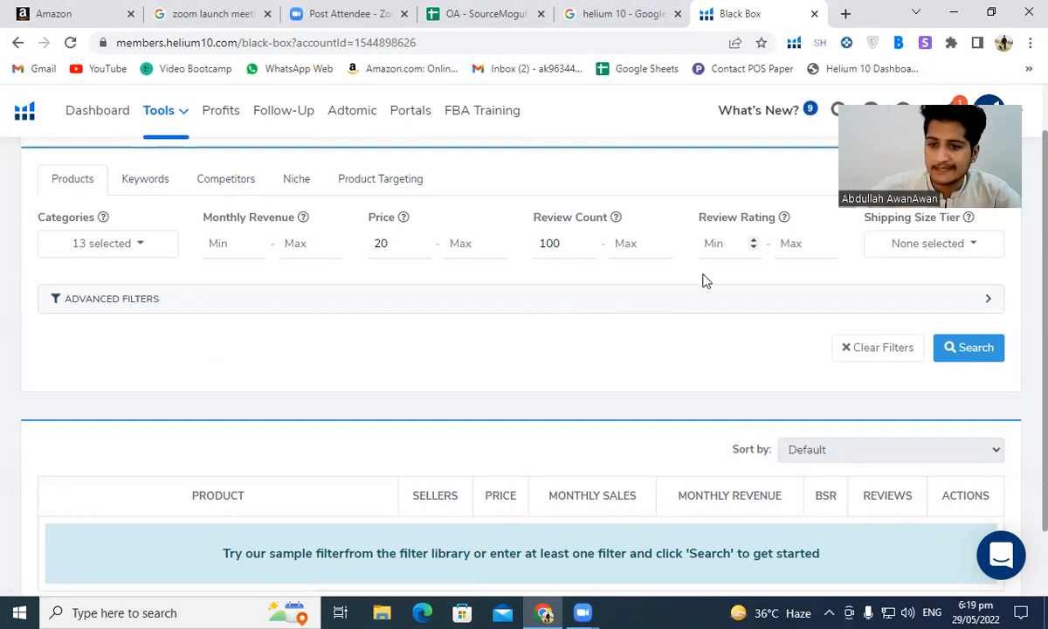
text(3.5)
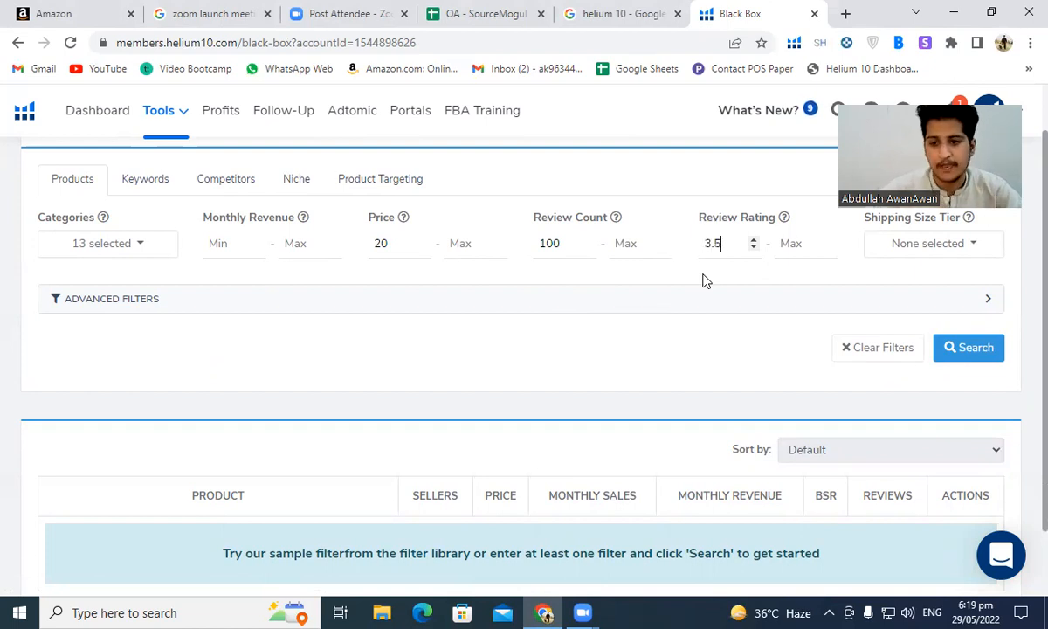
click(789, 242)
text(5)
scroll(819, 273, up, 1)
scroll(826, 293, down, 2)
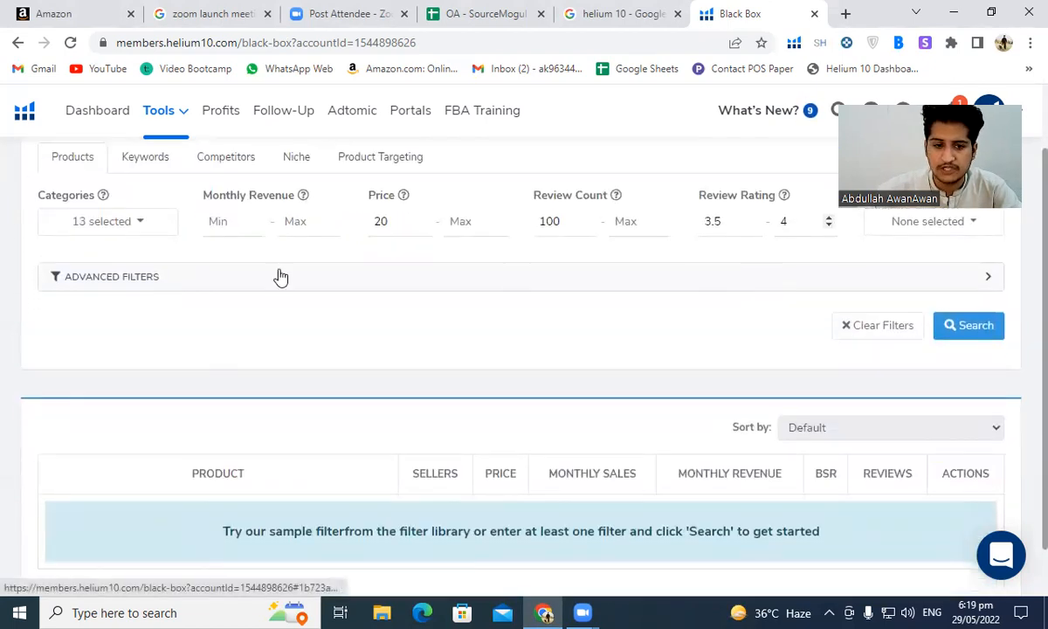
Expand the advanced filters and set the minimum monthly sales to 120 units.
click(110, 282)
click(111, 283)
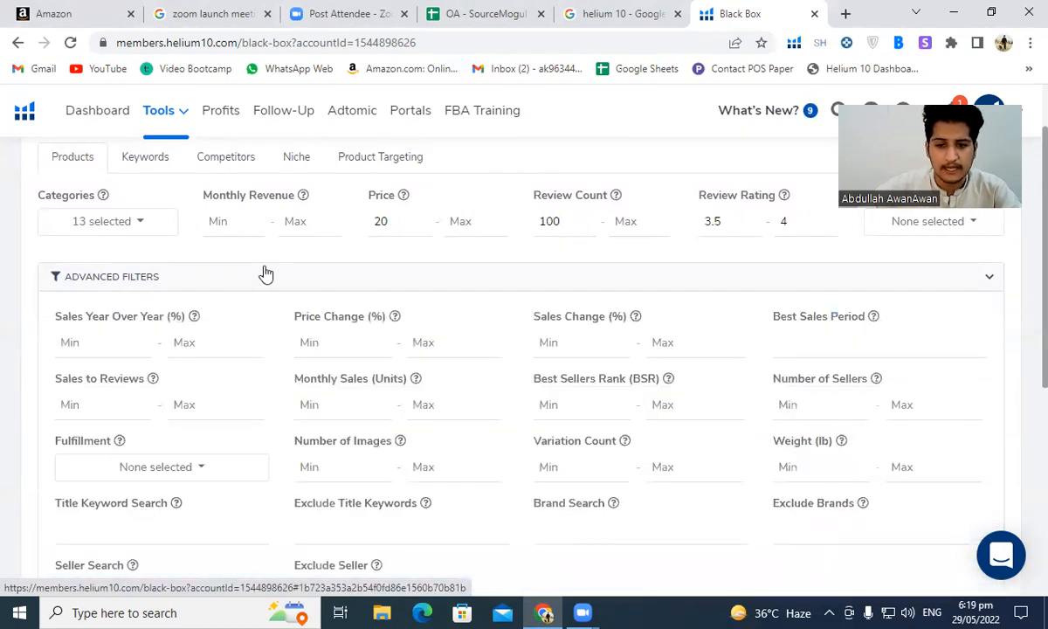
scroll(262, 268, down, 1)
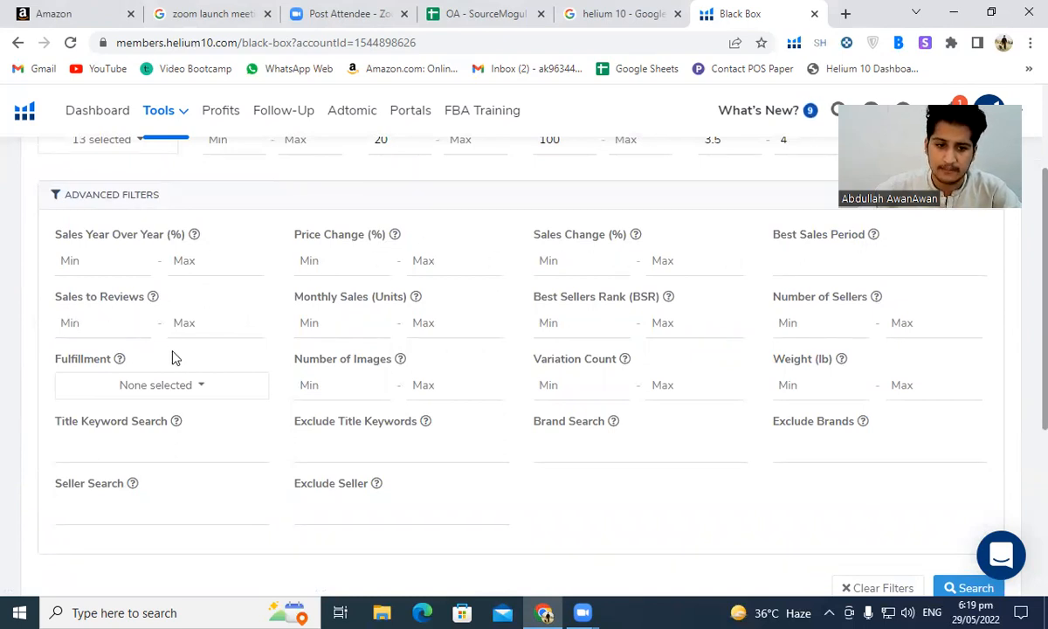
click(310, 325)
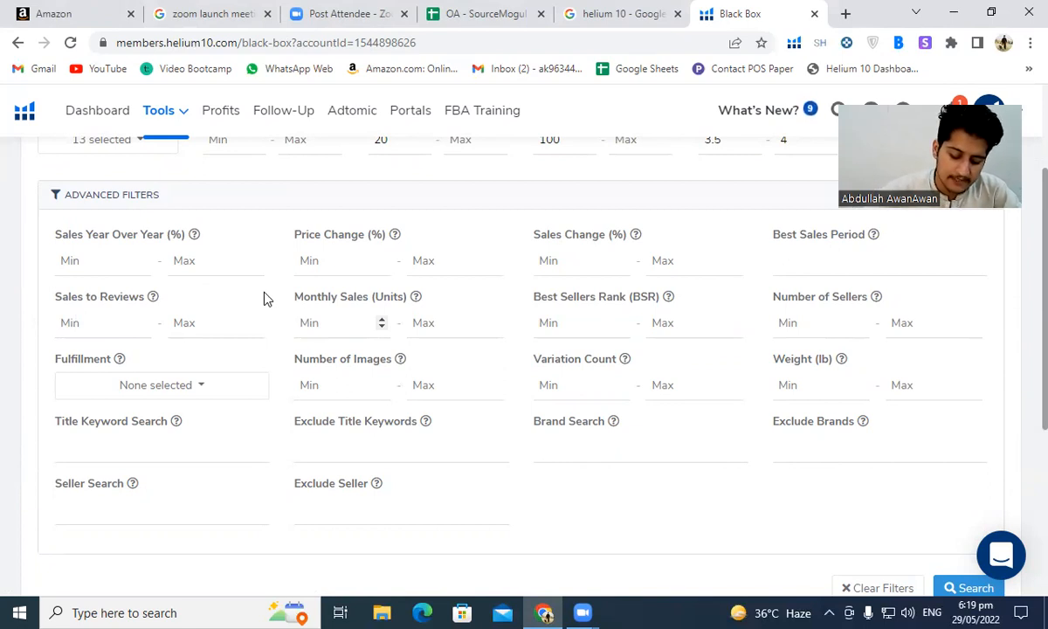
text(120)
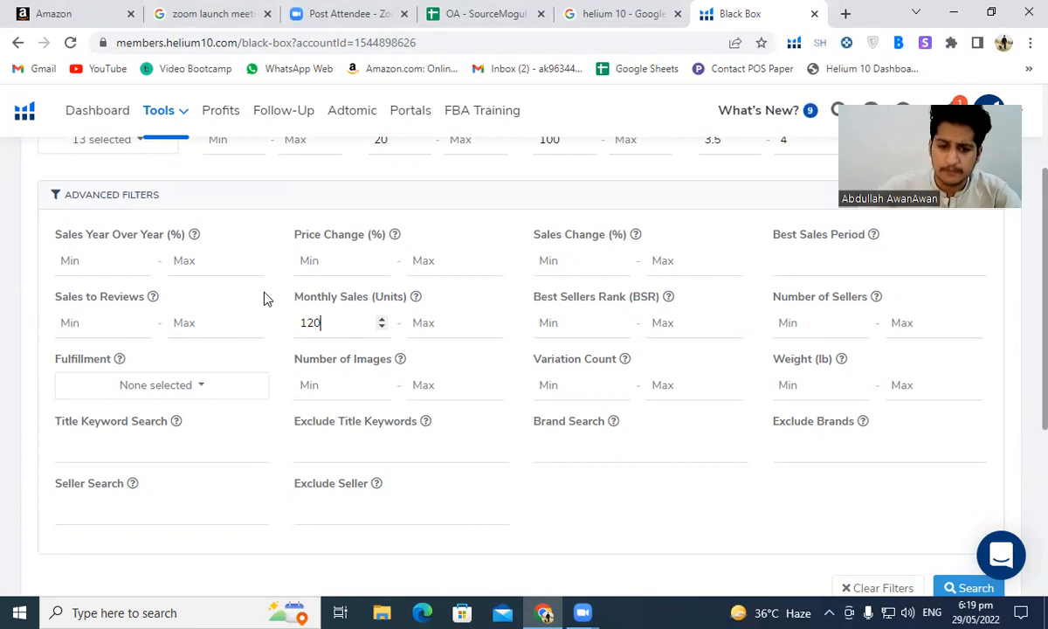
Set the maximum monthly sales to 20000 units and the Best Sellers Rank range from 1 to 60000.
click(438, 330)
text(20000)
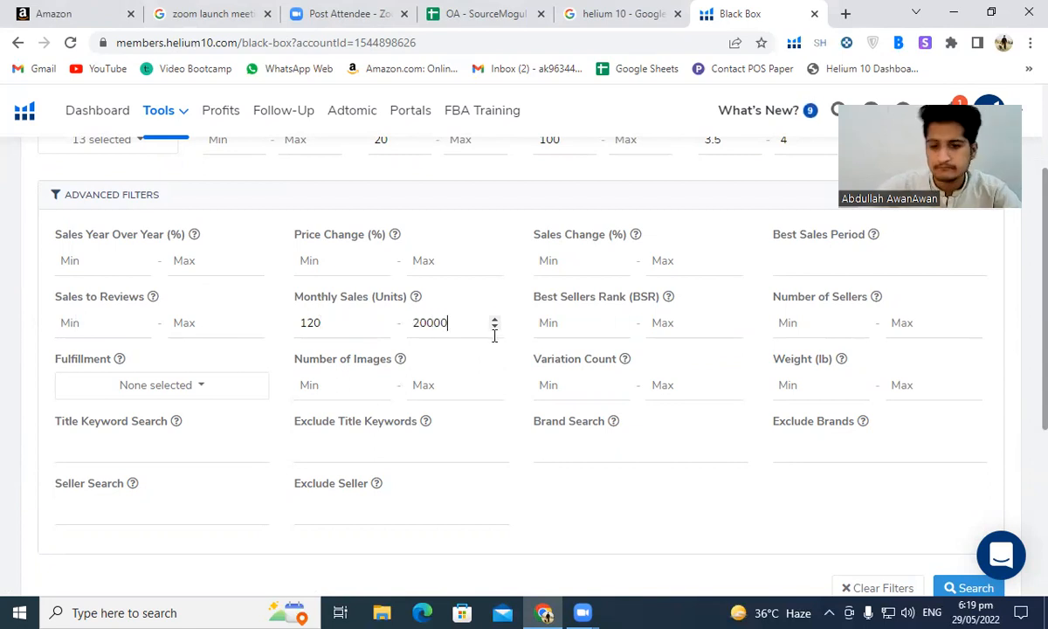
click(552, 334)
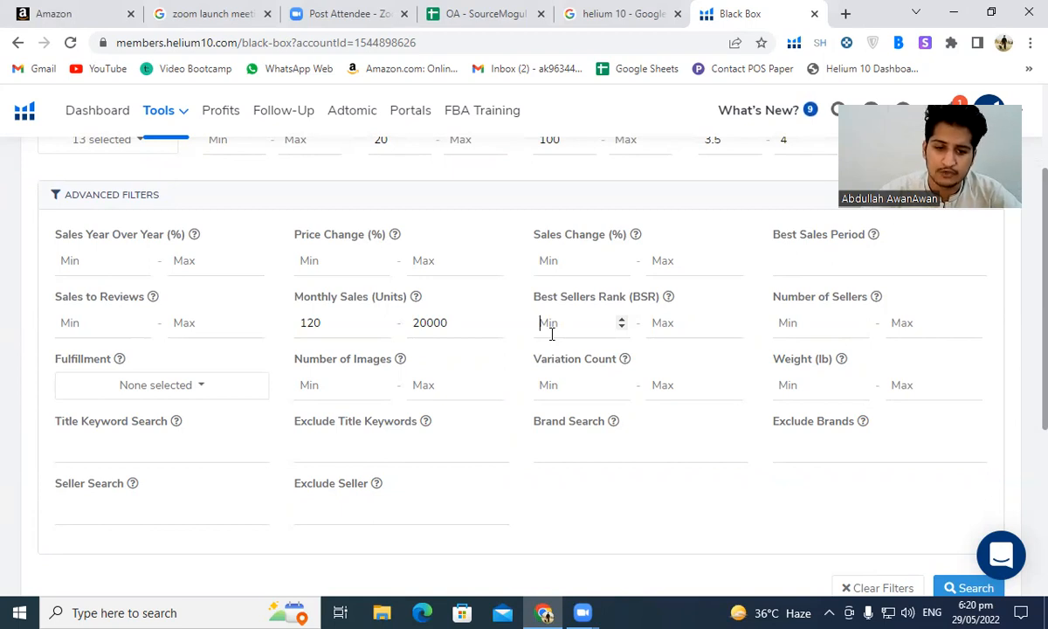
text(1)
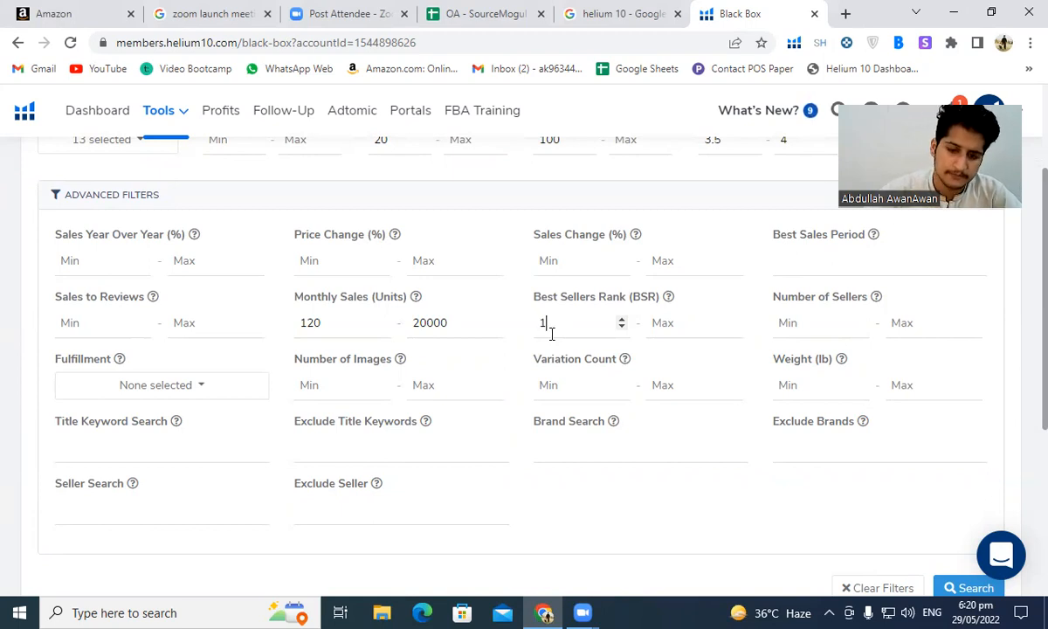
click(685, 324)
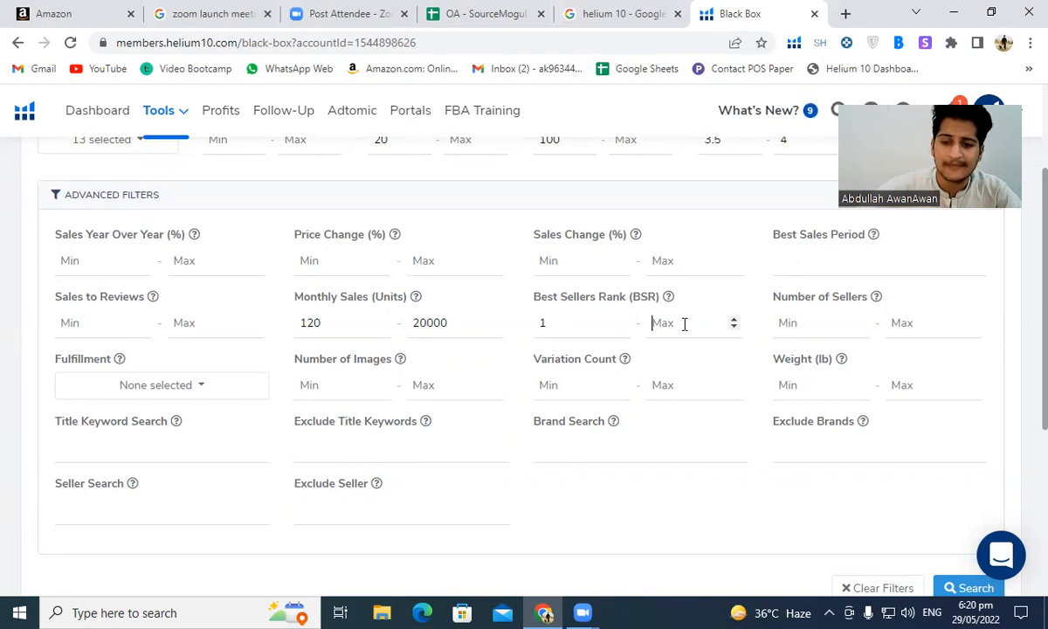
text(60000)
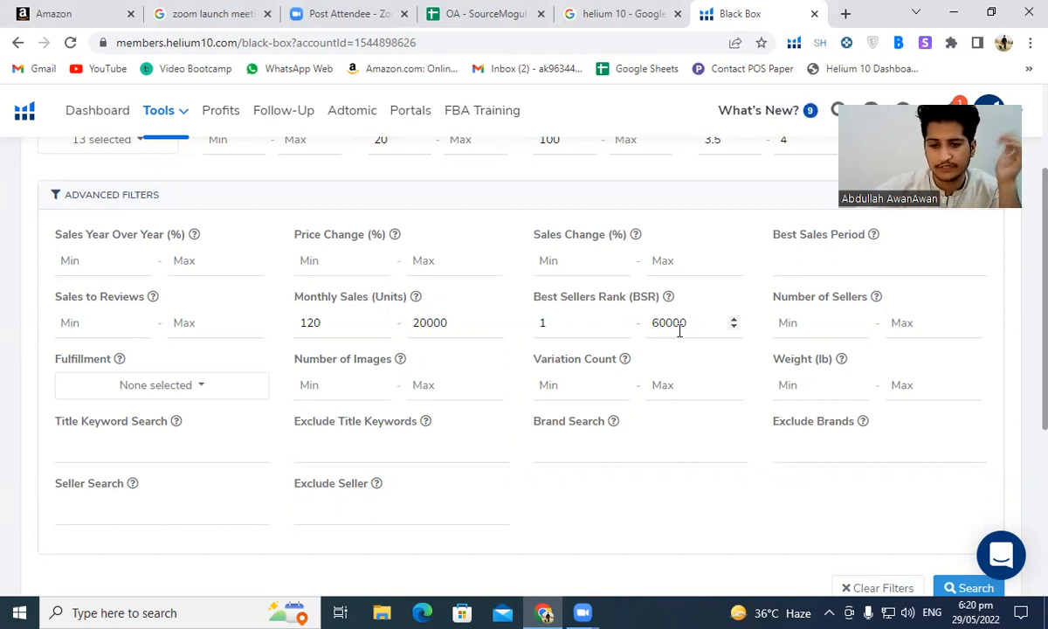
Set the number of sellers range from 2 to 10.
click(799, 325)
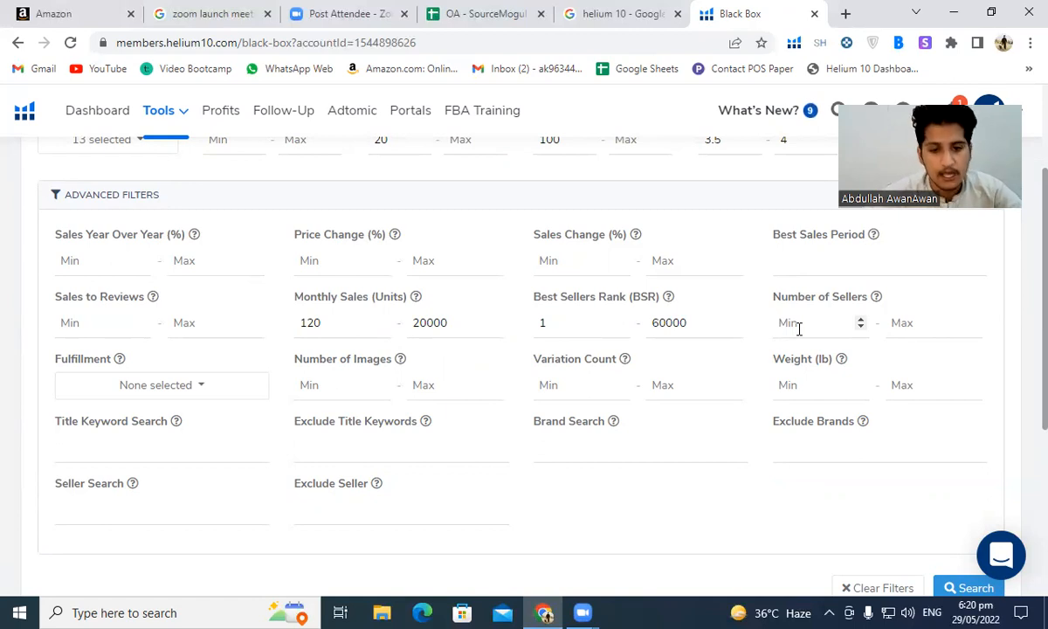
text(2)
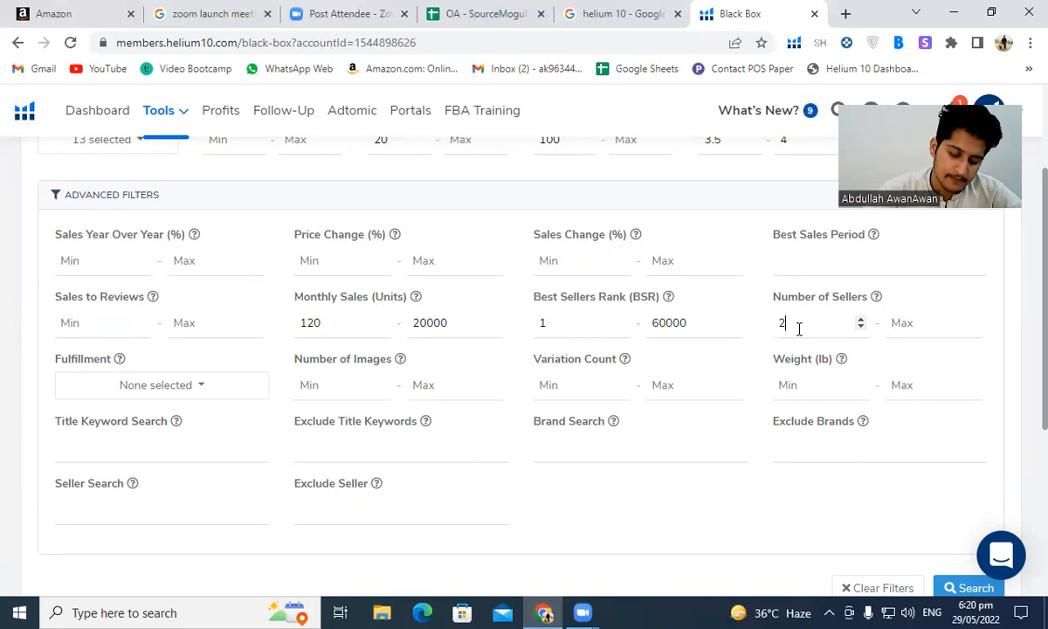
click(906, 324)
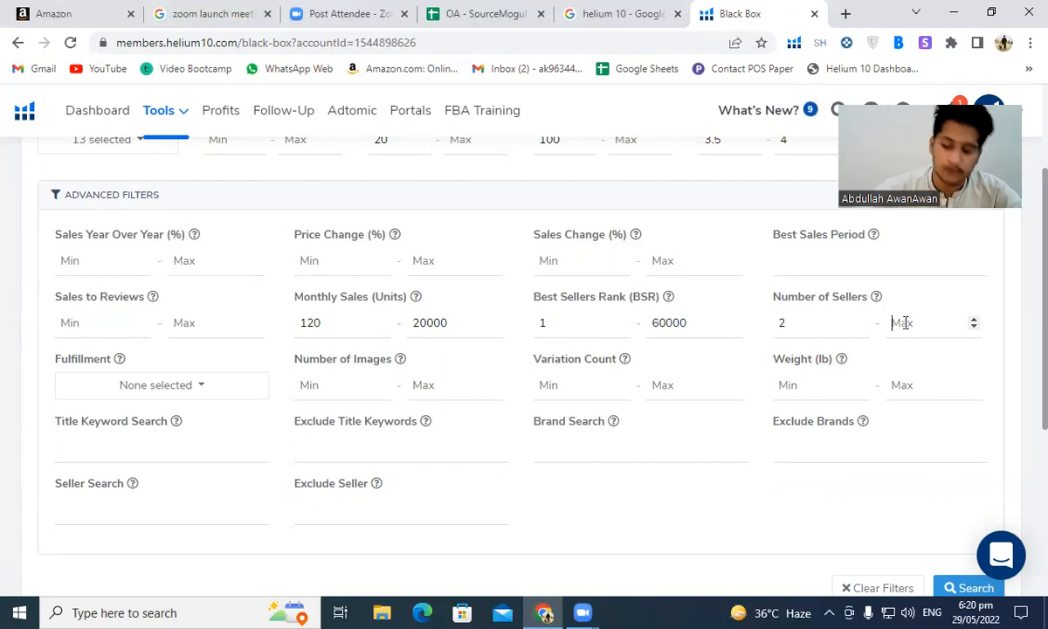
text(10)
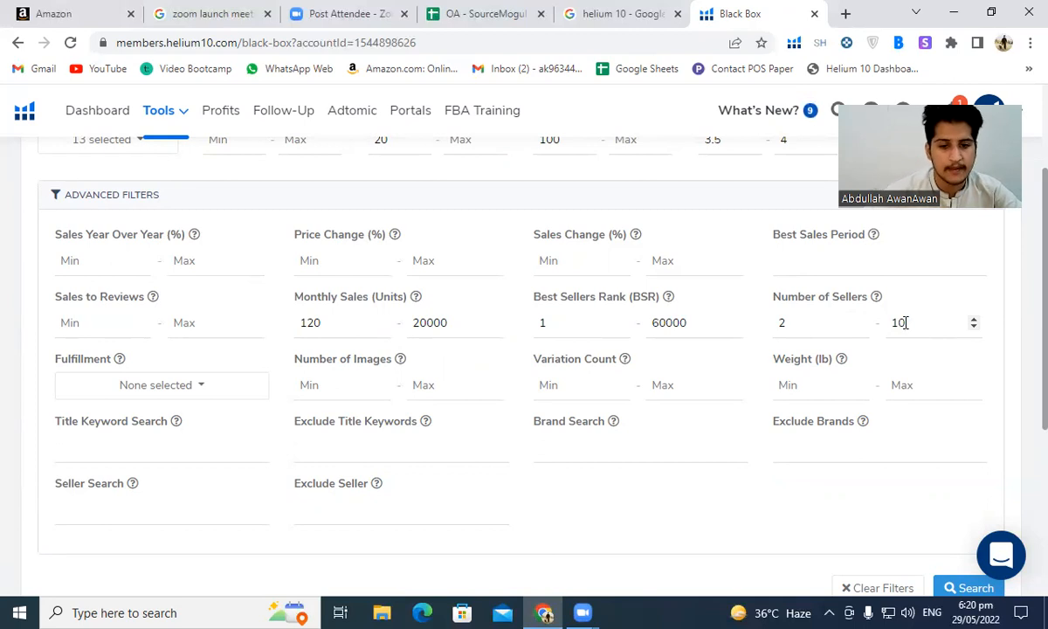
Select FBA and FBM as the fulfillment types, leaving Amazon unselected, and close the fulfillment list.
scroll(648, 320, down, 1)
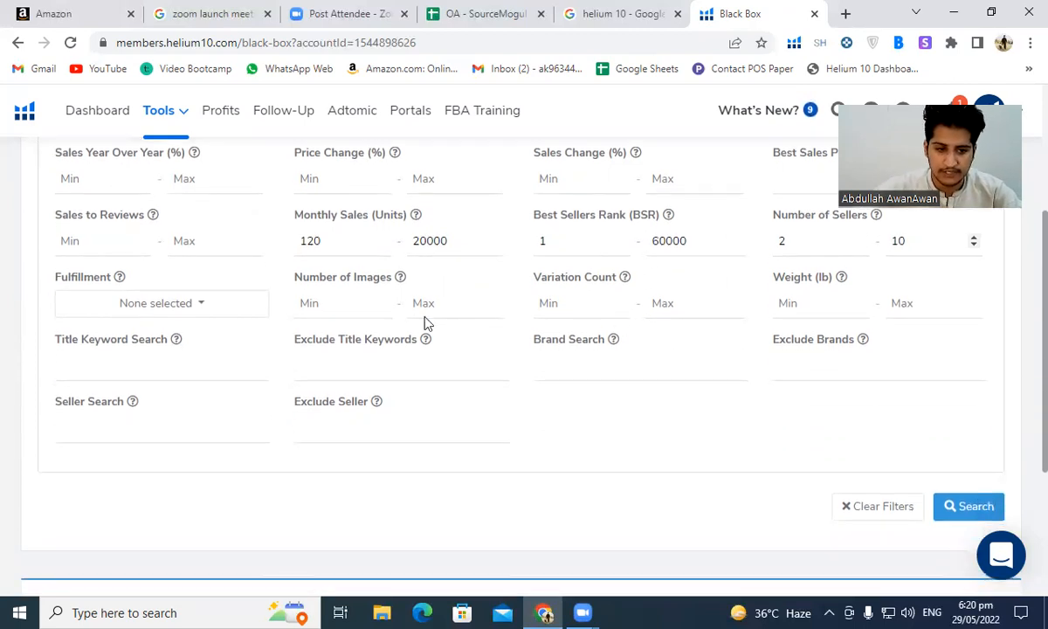
click(223, 308)
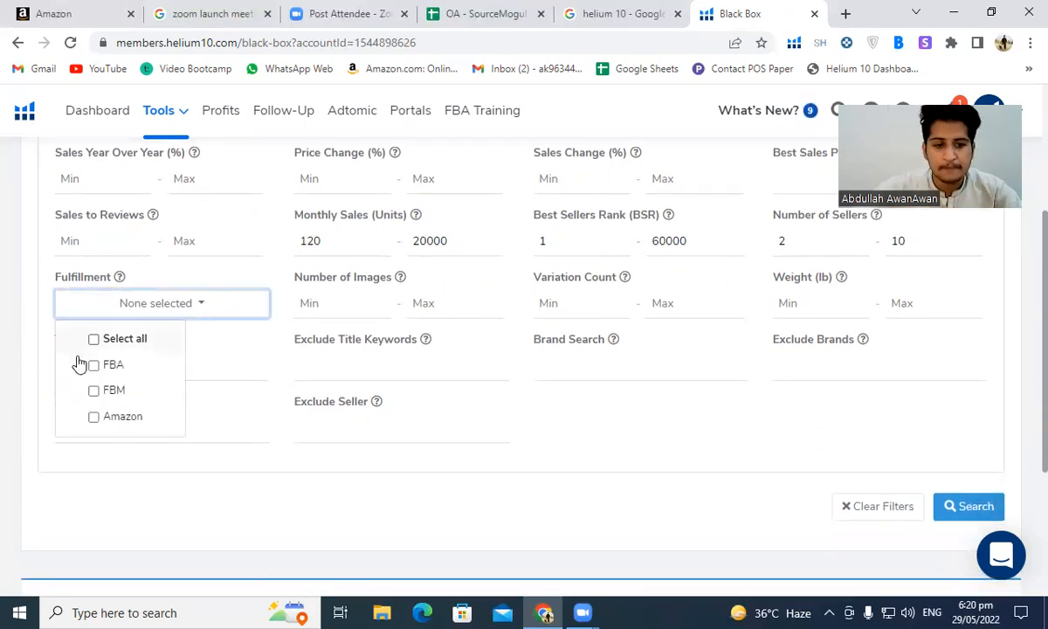
click(96, 365)
click(110, 390)
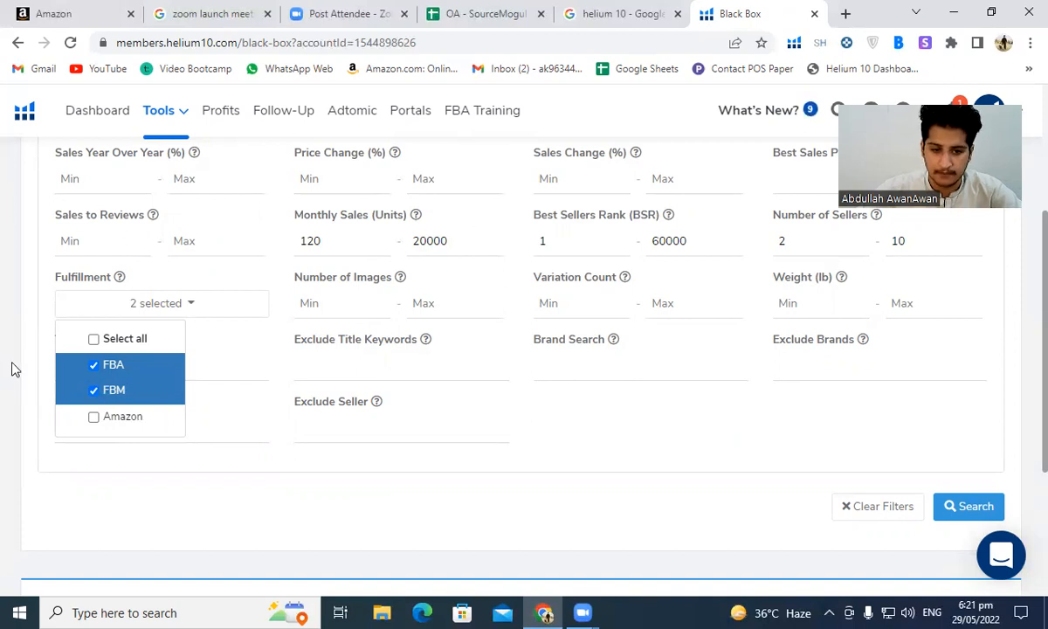
click(276, 374)
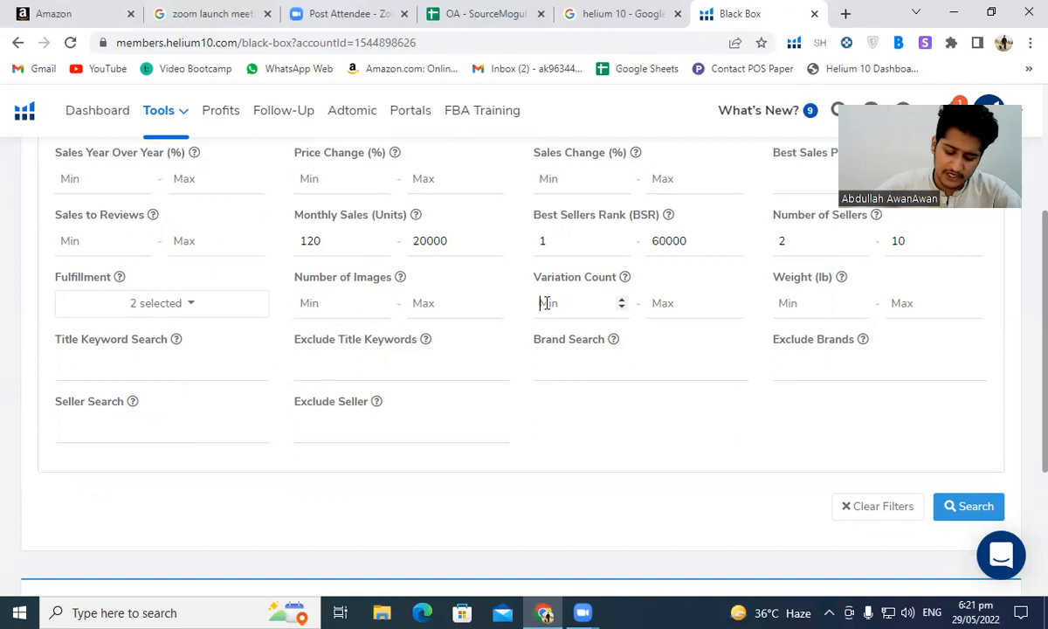
Set the variation count range from 0 to 1.
text(0)
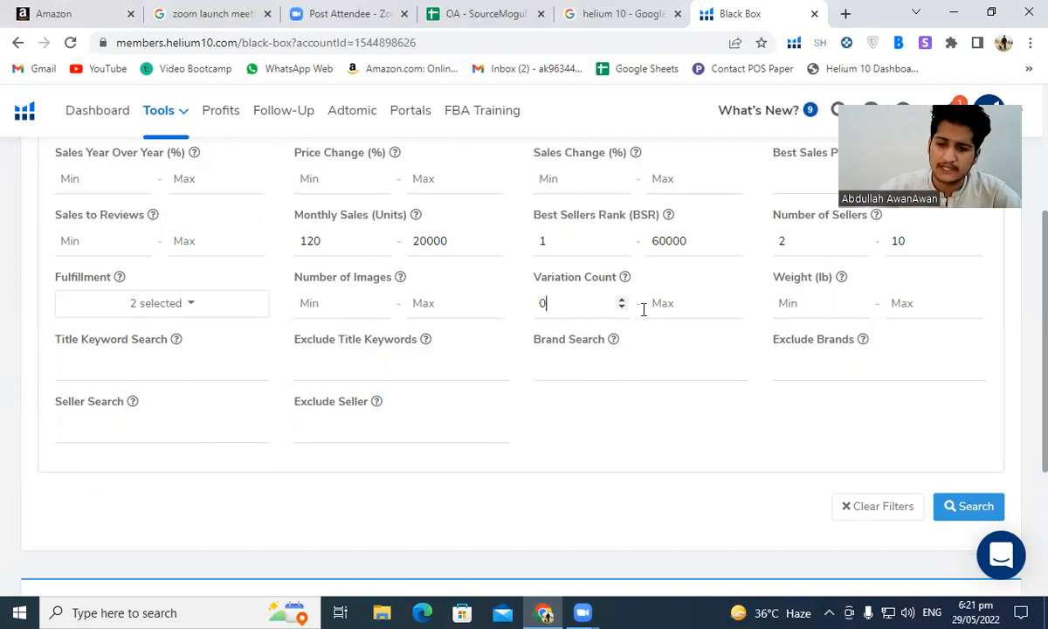
click(653, 303)
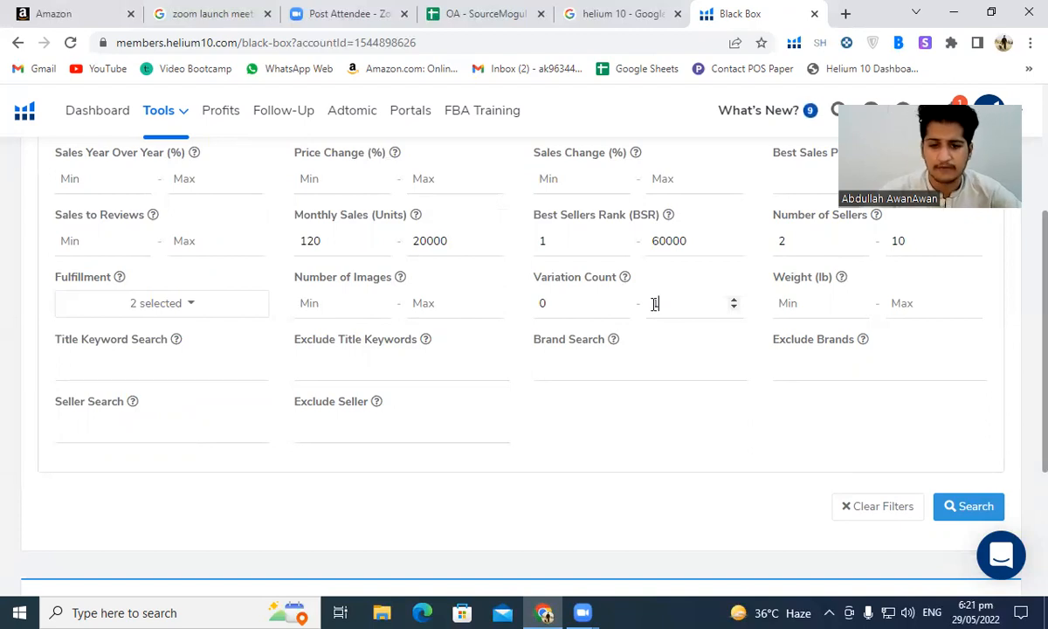
text(1)
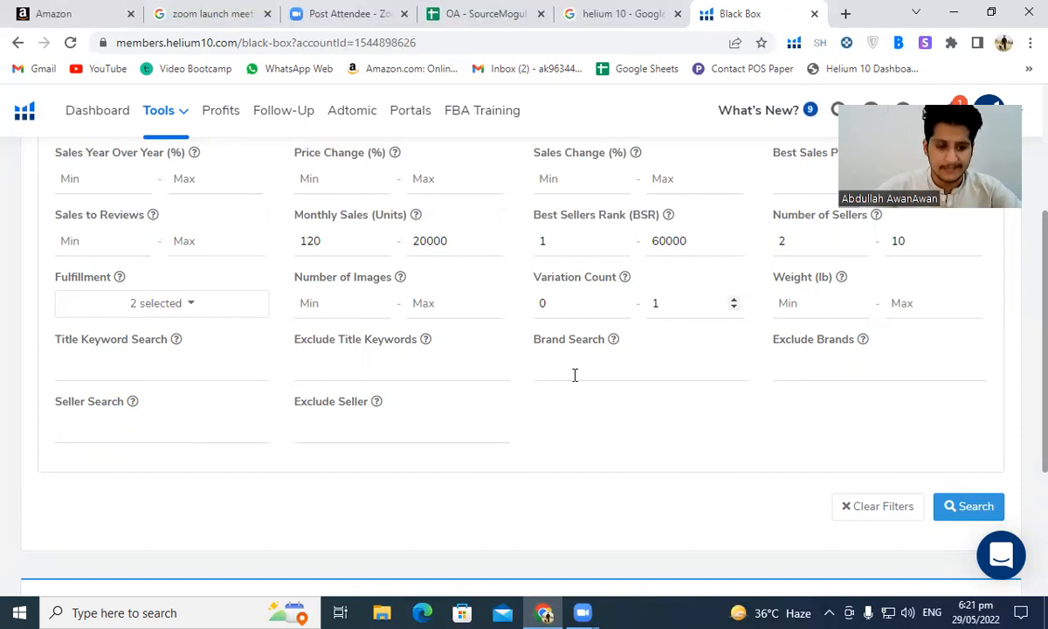
Run the product search with the keyword, brand and seller filters left empty.
scroll(699, 363, down, 1)
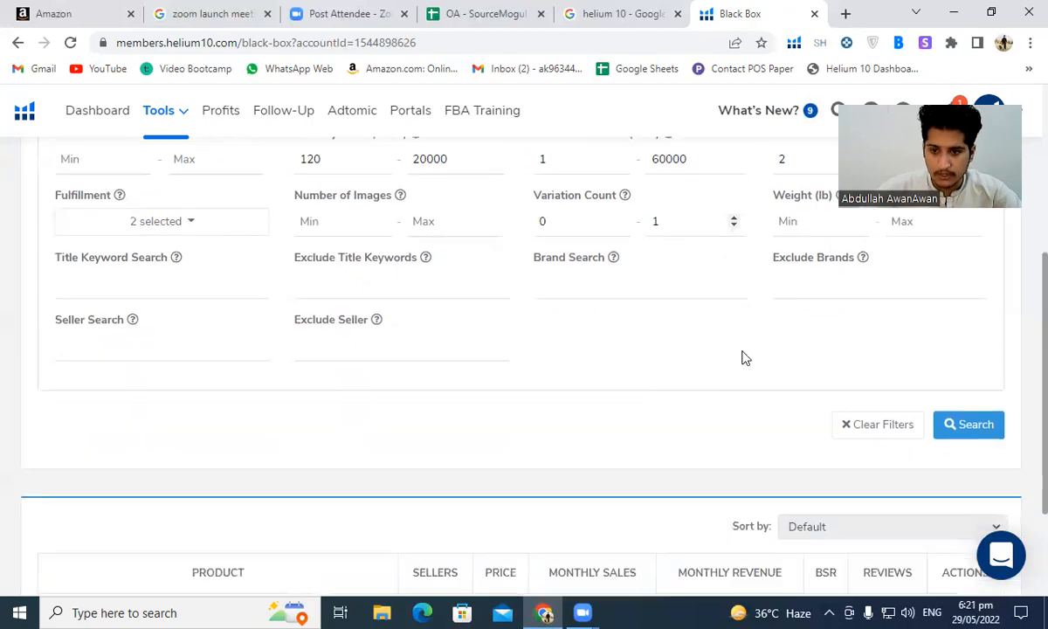
click(798, 294)
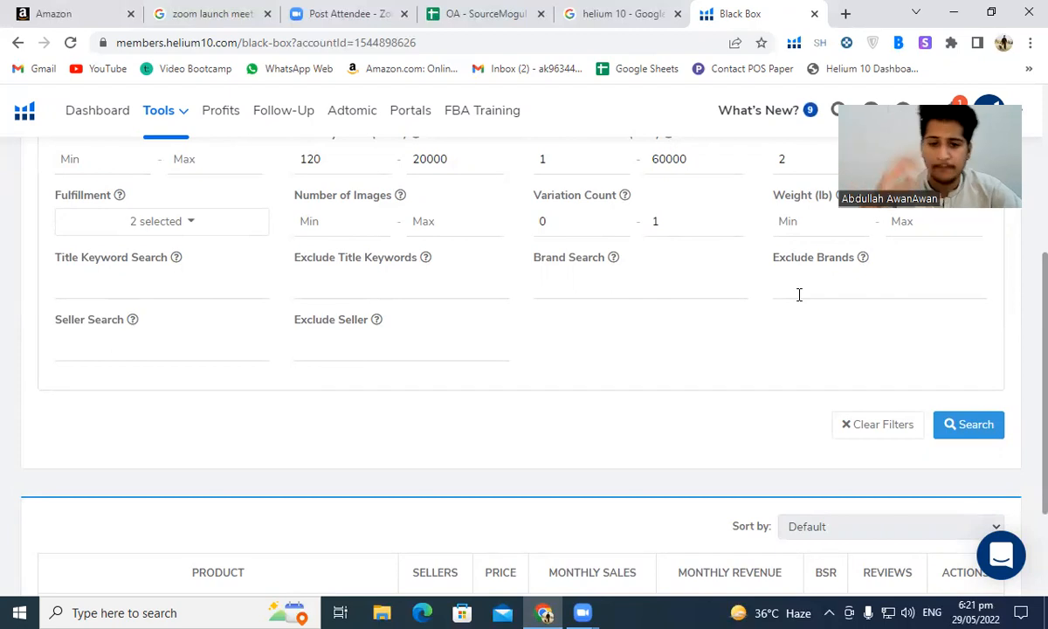
click(545, 283)
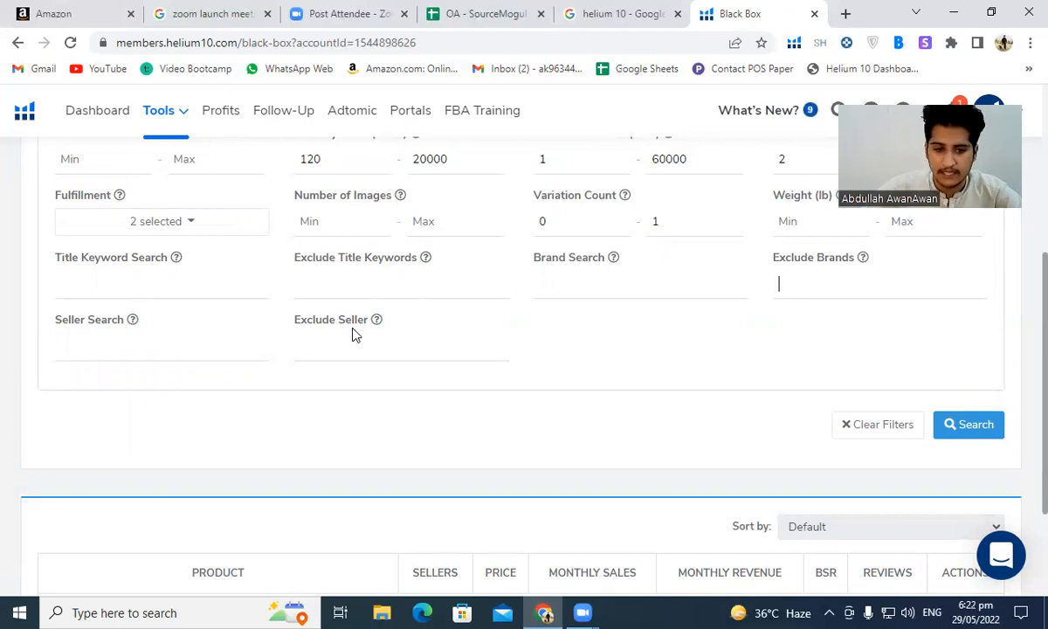
scroll(699, 362, down, 2)
click(947, 344)
scroll(777, 342, up, 3)
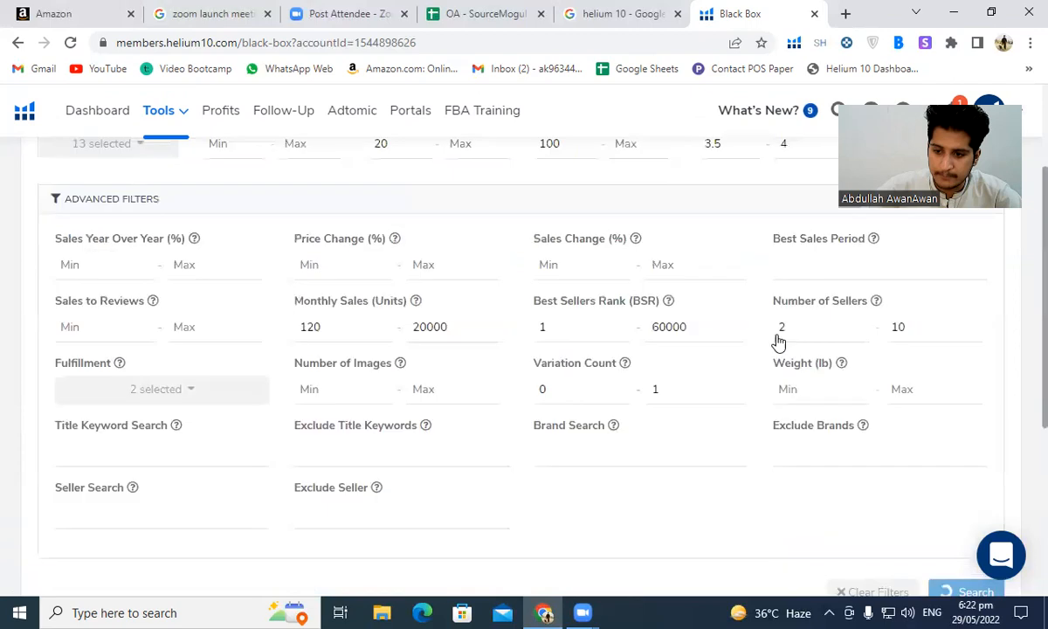
scroll(699, 340, up, 2)
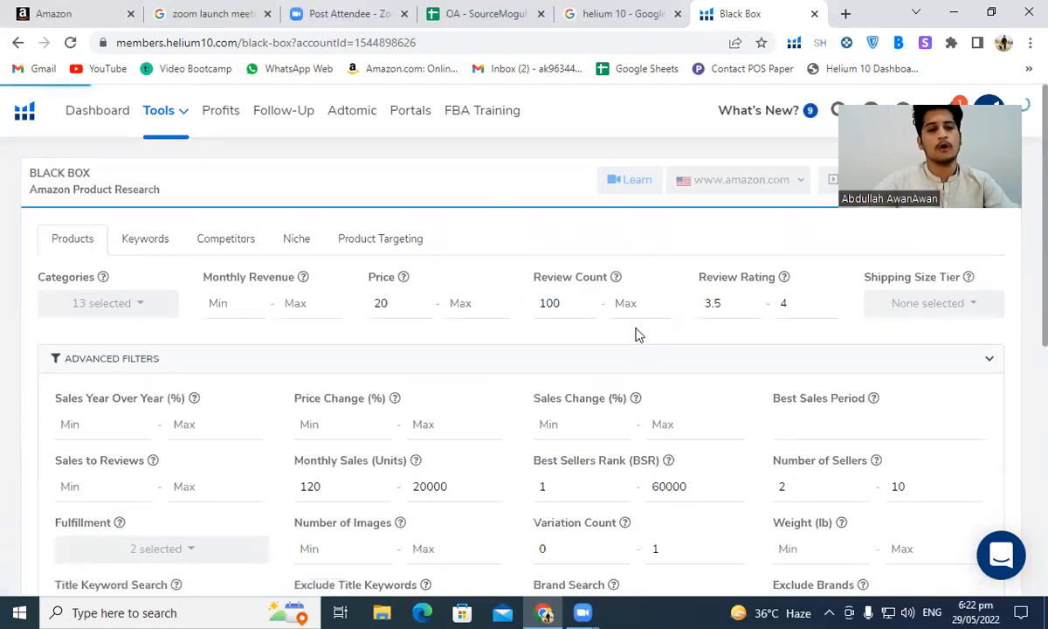
Examine the brand and seller of the first search result, the Eat Me Guilt Free Birthday Cake brownie.
scroll(634, 334, down, 6)
scroll(200, 153, down, 5)
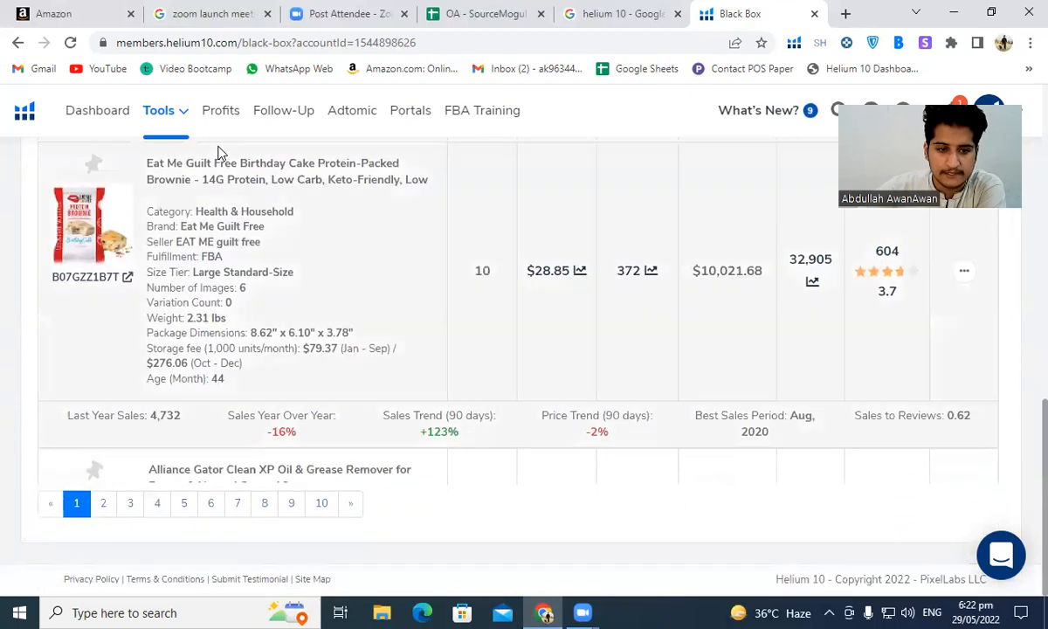
scroll(219, 157, up, 1)
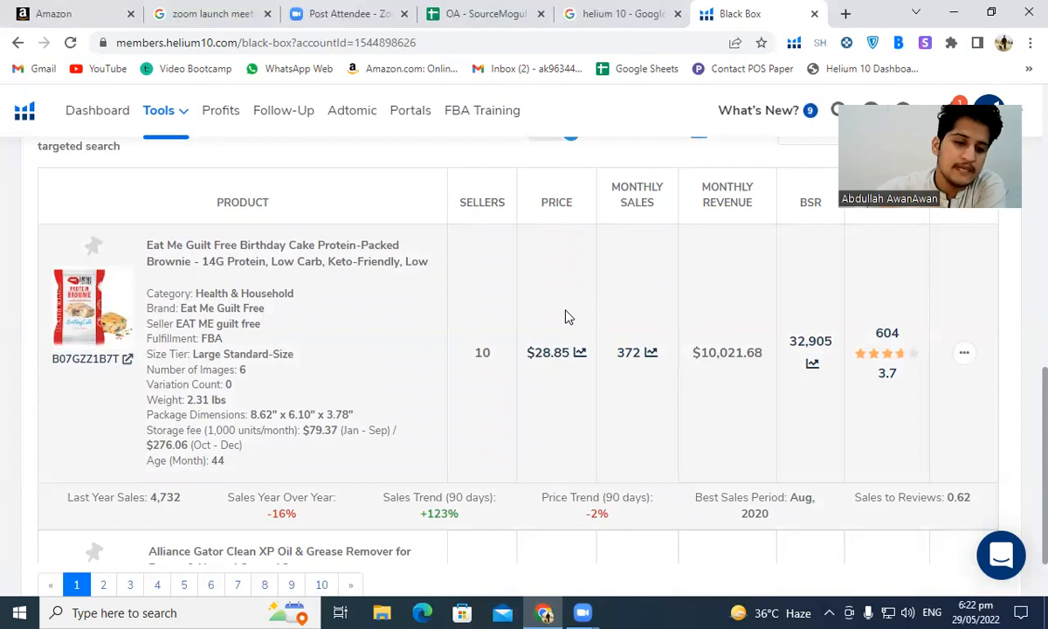
double_click(161, 314)
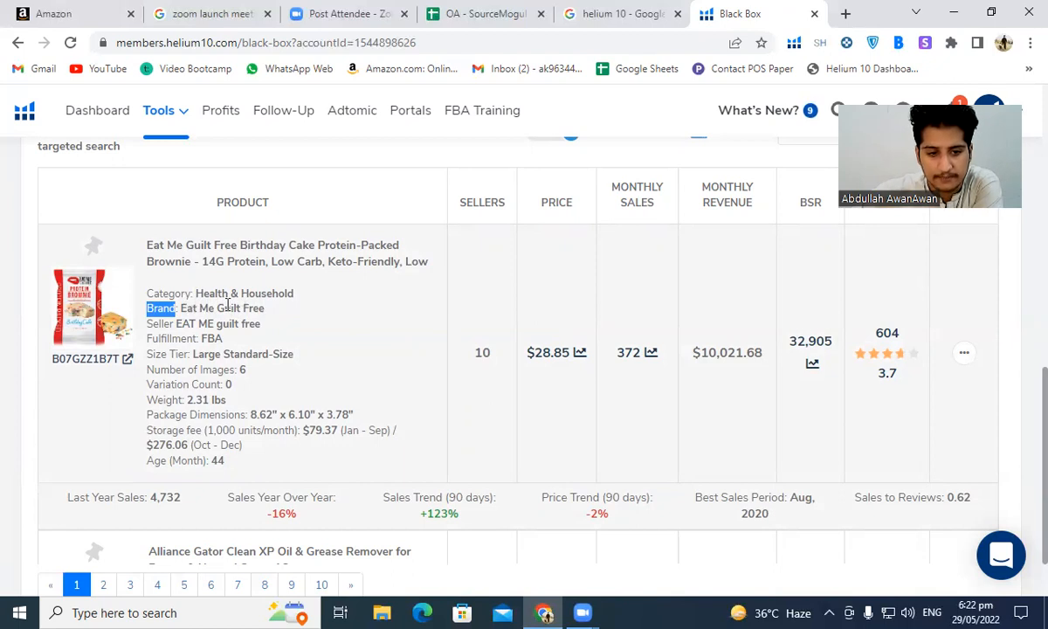
double_click(161, 324)
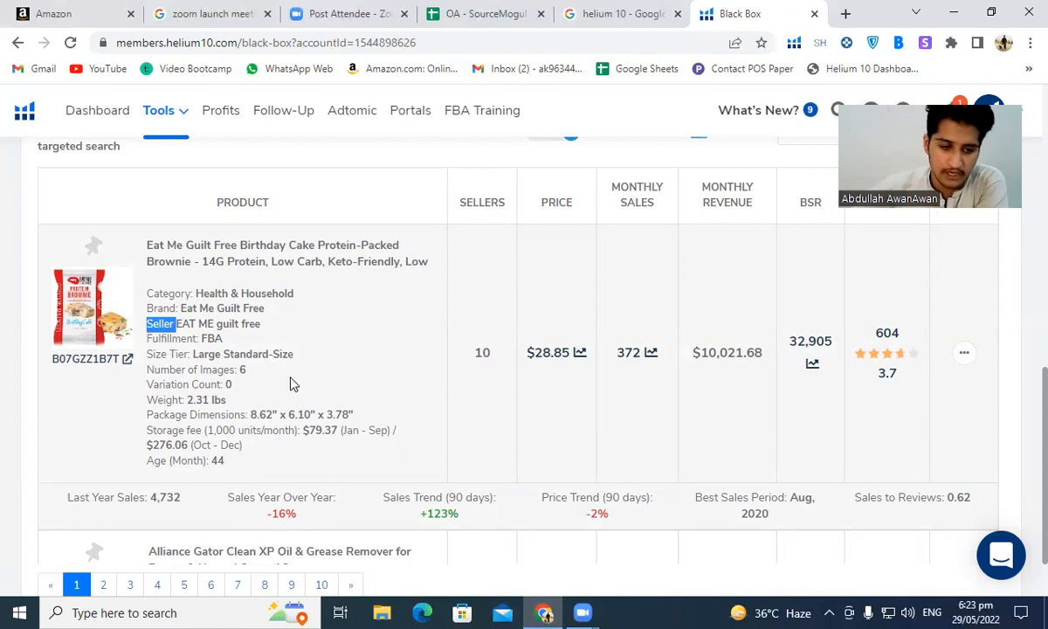
Compare the brand and seller of the second search result, the Alliance Gator Clean XP Oil & Grease Remover.
scroll(297, 362, down, 2)
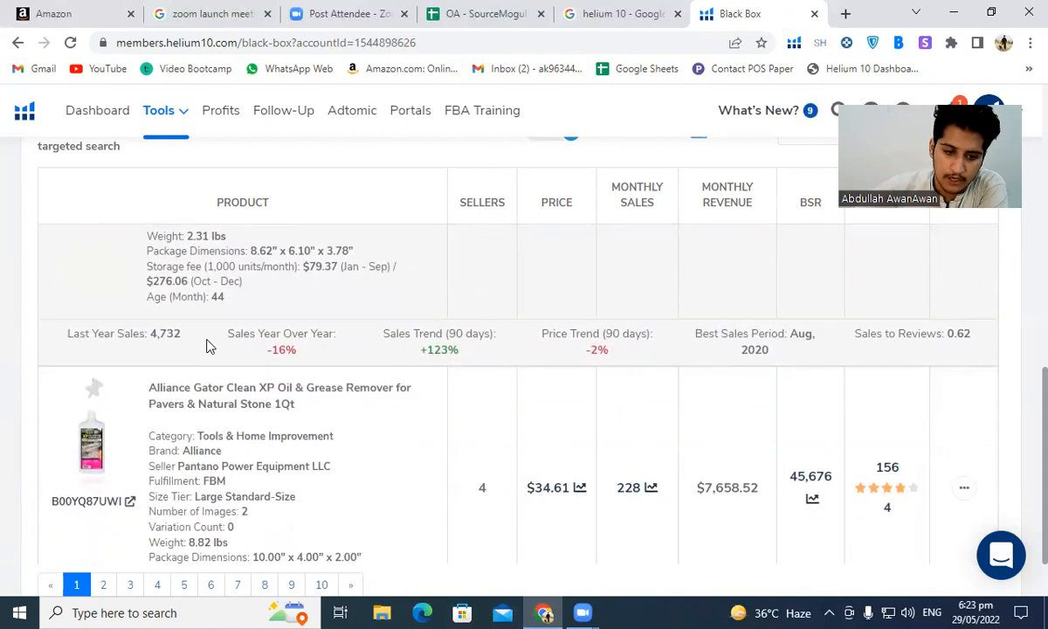
scroll(207, 347, down, 1)
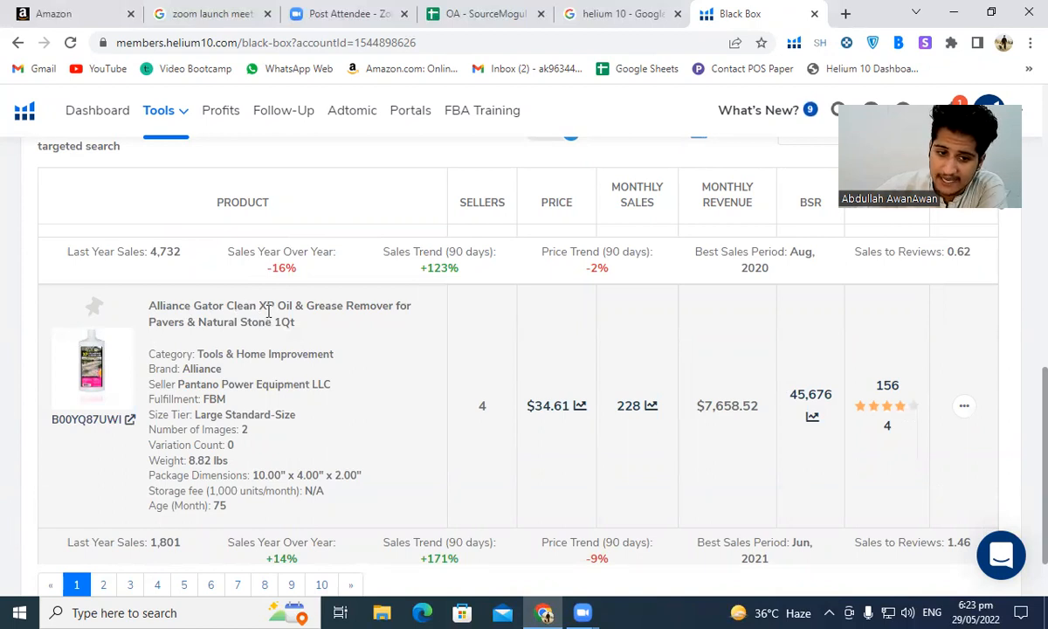
double_click(174, 368)
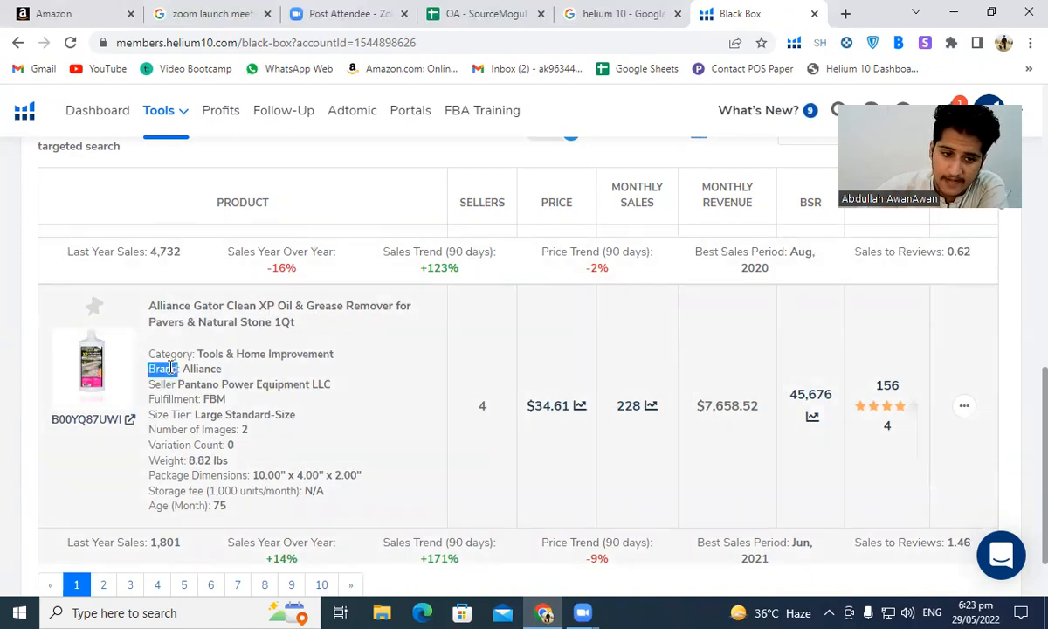
double_click(162, 385)
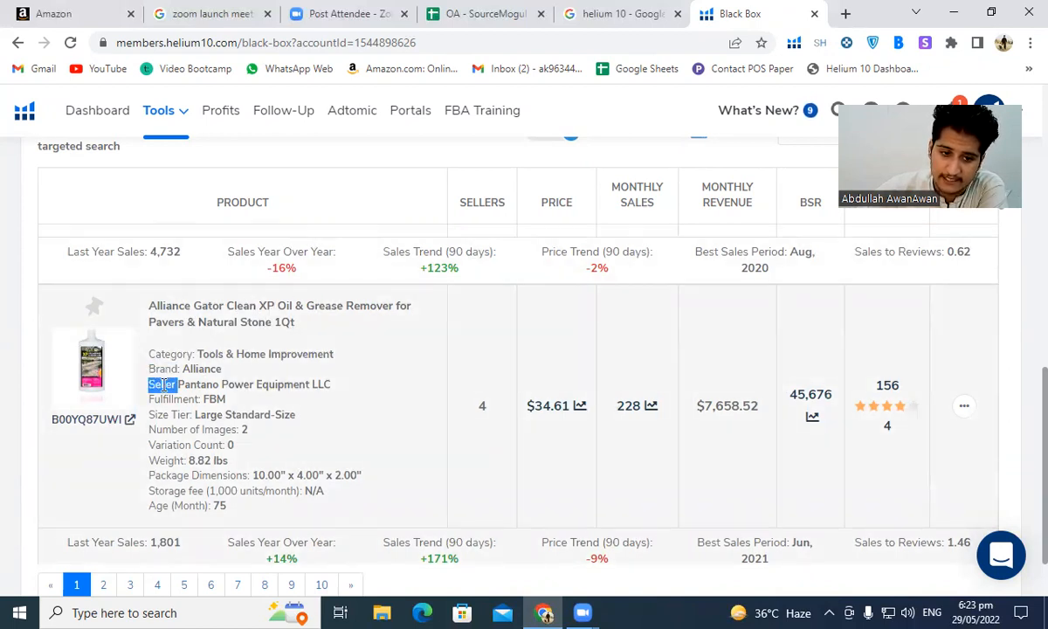
Open the Amazon listing of the Alliance Gator Clean XP remover and examine its product details and other sellers' offers.
click(100, 379)
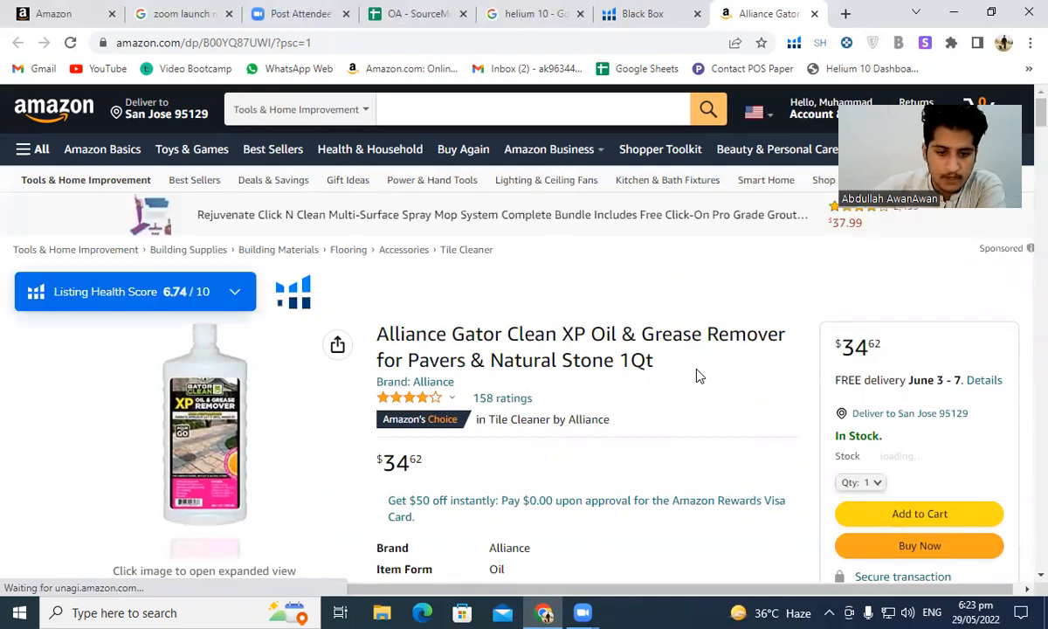
scroll(698, 314, down, 3)
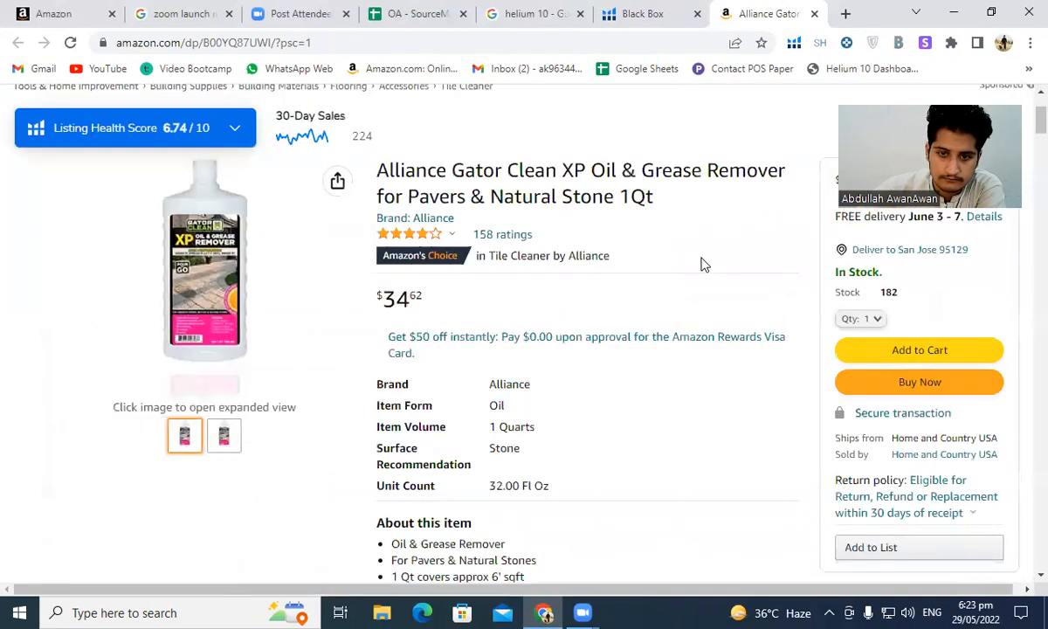
scroll(699, 277, down, 1)
scroll(917, 367, down, 1)
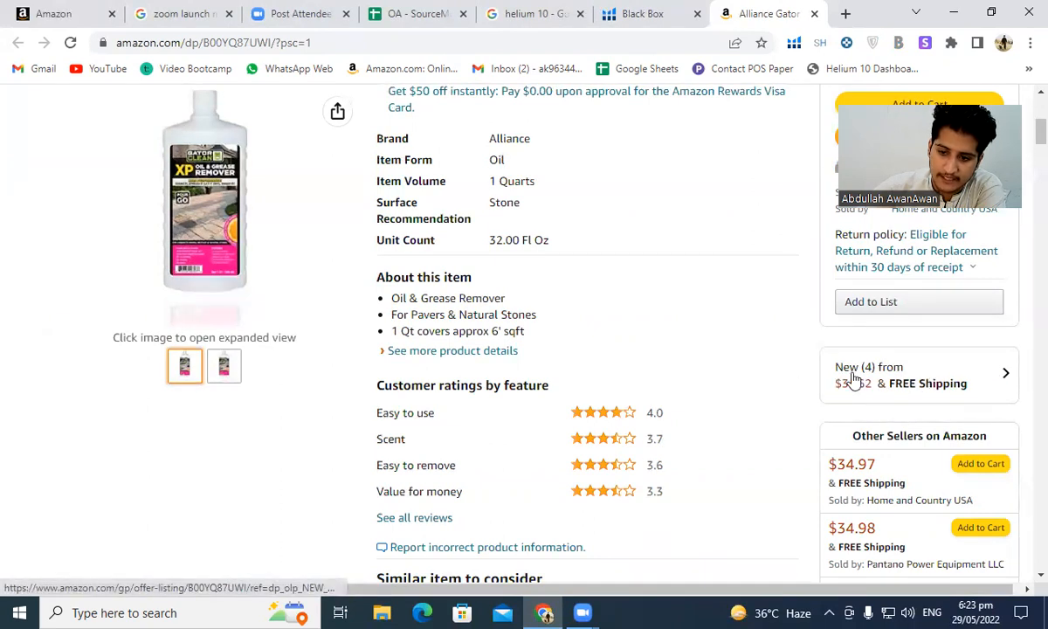
scroll(896, 374, down, 3)
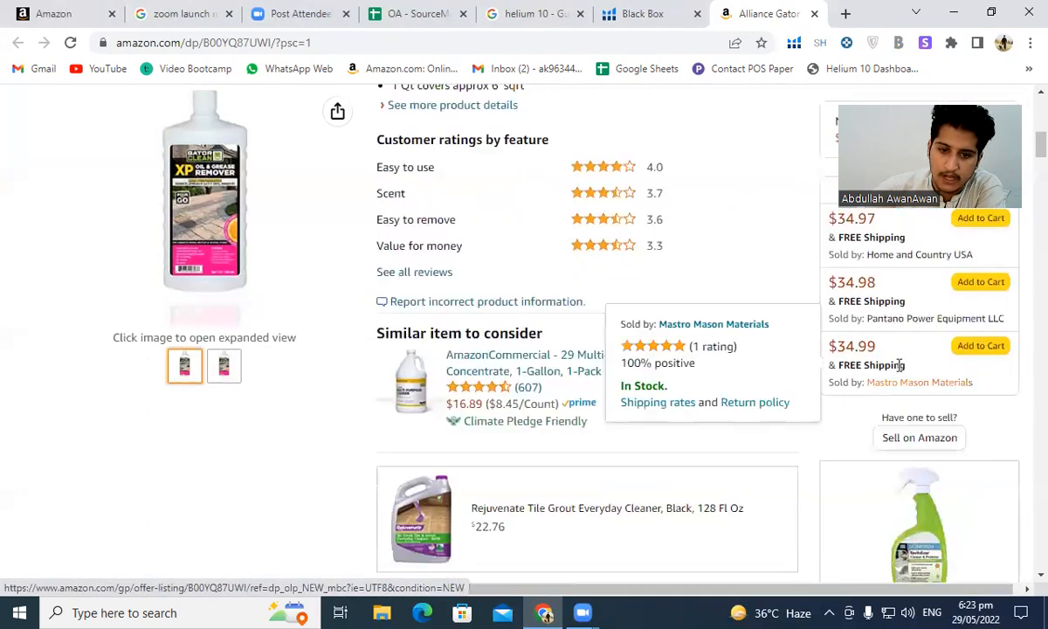
scroll(669, 327, up, 2)
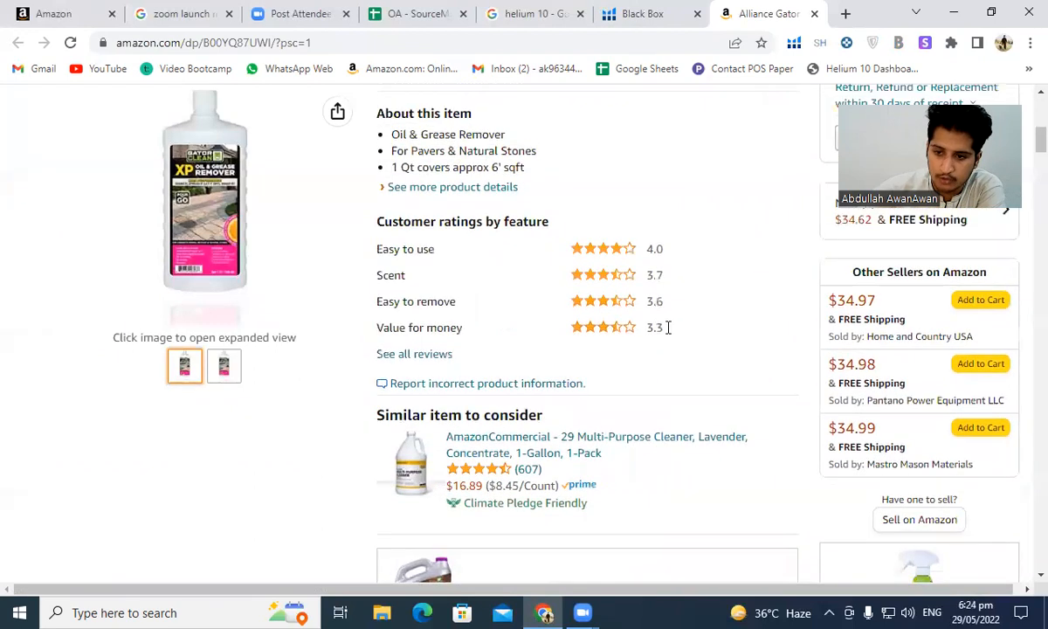
scroll(784, 315, up, 4)
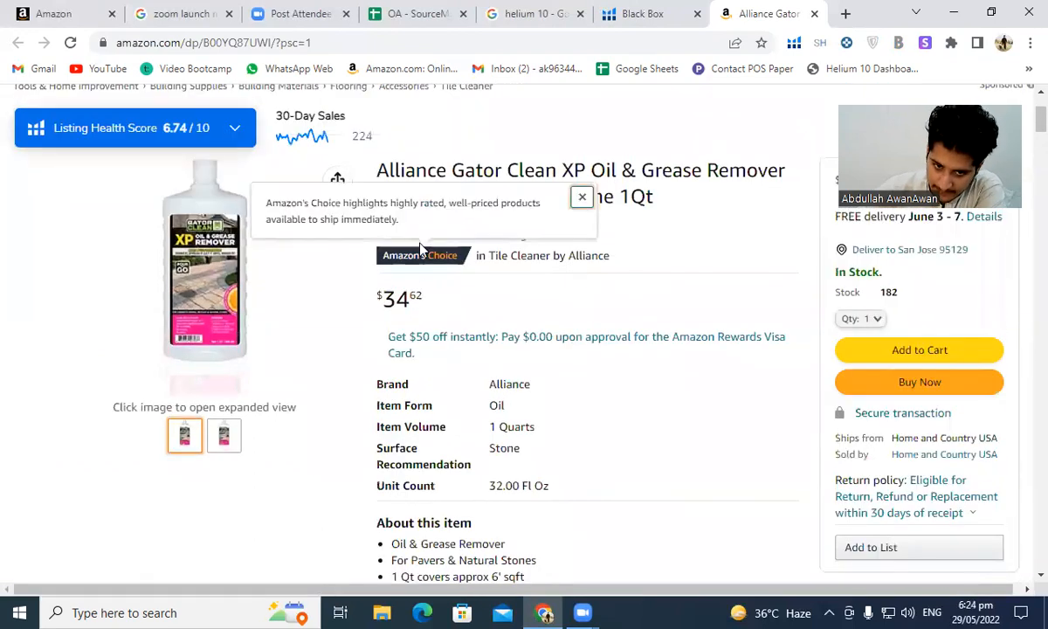
Review every seller's offer for the Alliance Gator Clean XP remover, including the featured offer's seller details, and close the offer list.
scroll(763, 386, down, 3)
click(870, 368)
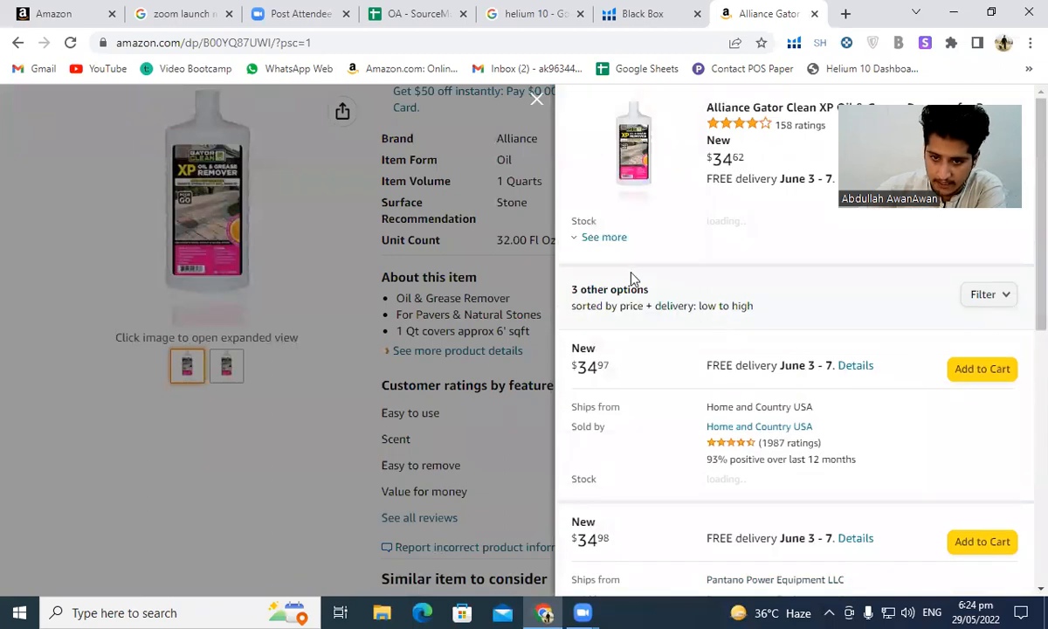
click(614, 245)
scroll(711, 393, down, 3)
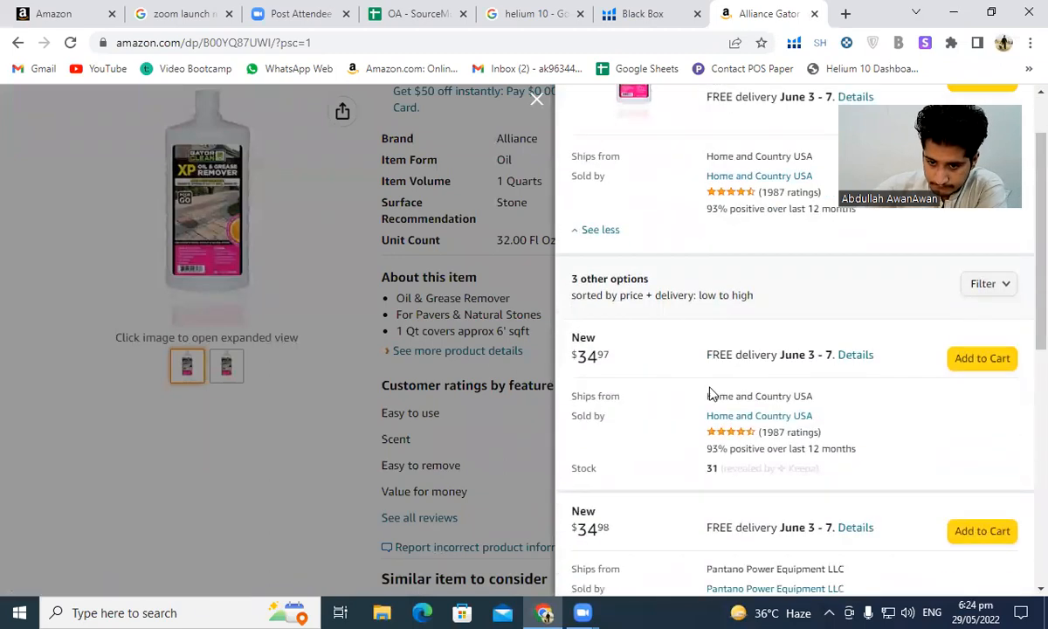
scroll(708, 385, down, 5)
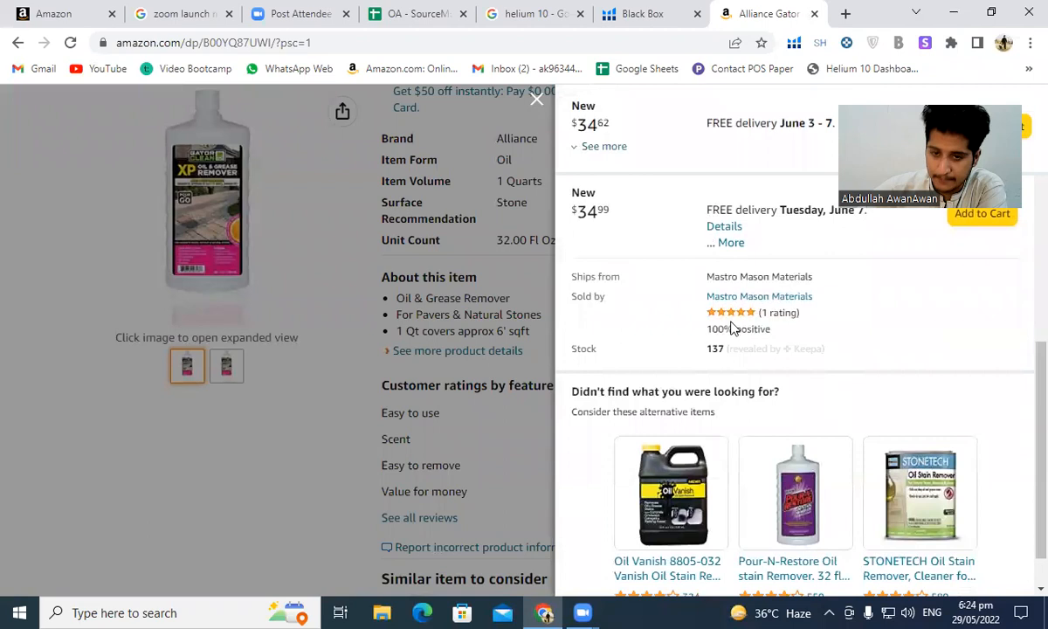
scroll(721, 358, up, 7)
scroll(725, 350, up, 1)
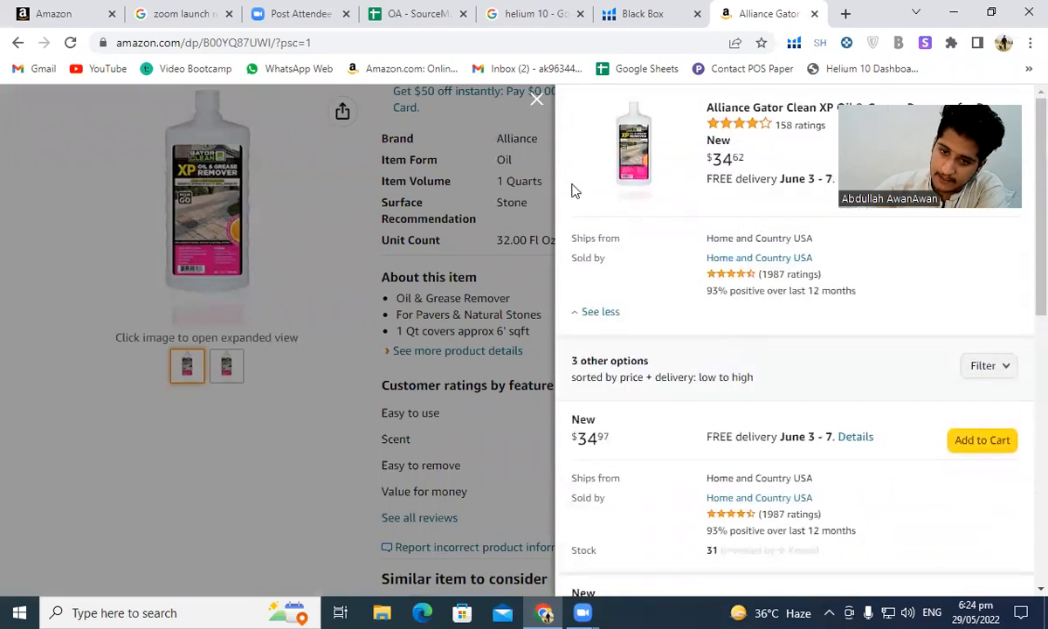
click(535, 105)
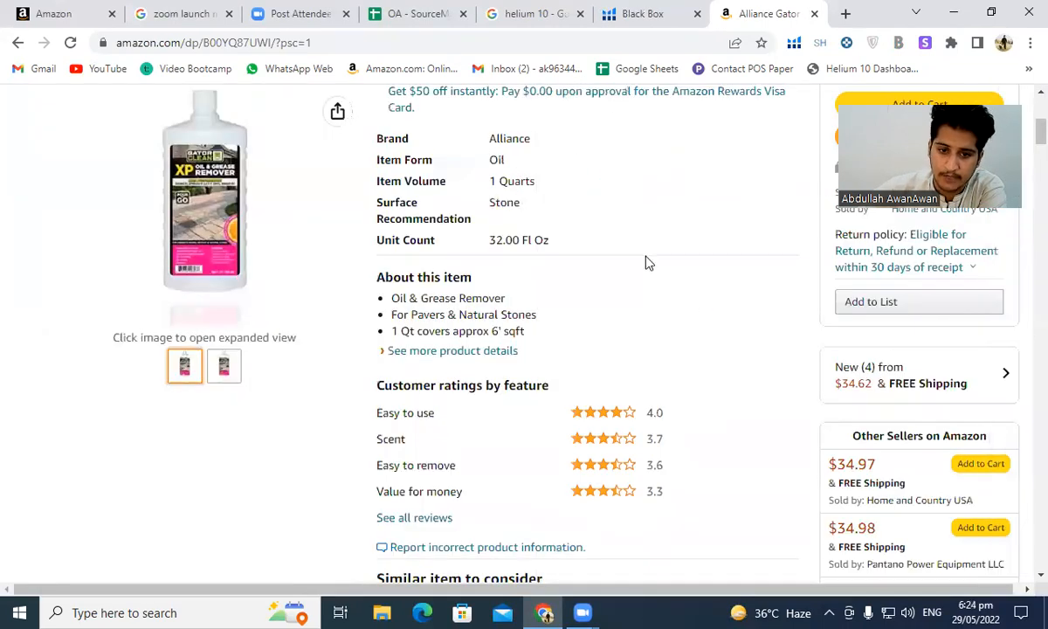
Examine the listing's Helium 10 sales rank and price history over 30 days, 90 days and 1 year, ending on the 30-day view.
scroll(646, 262, down, 8)
scroll(622, 260, down, 5)
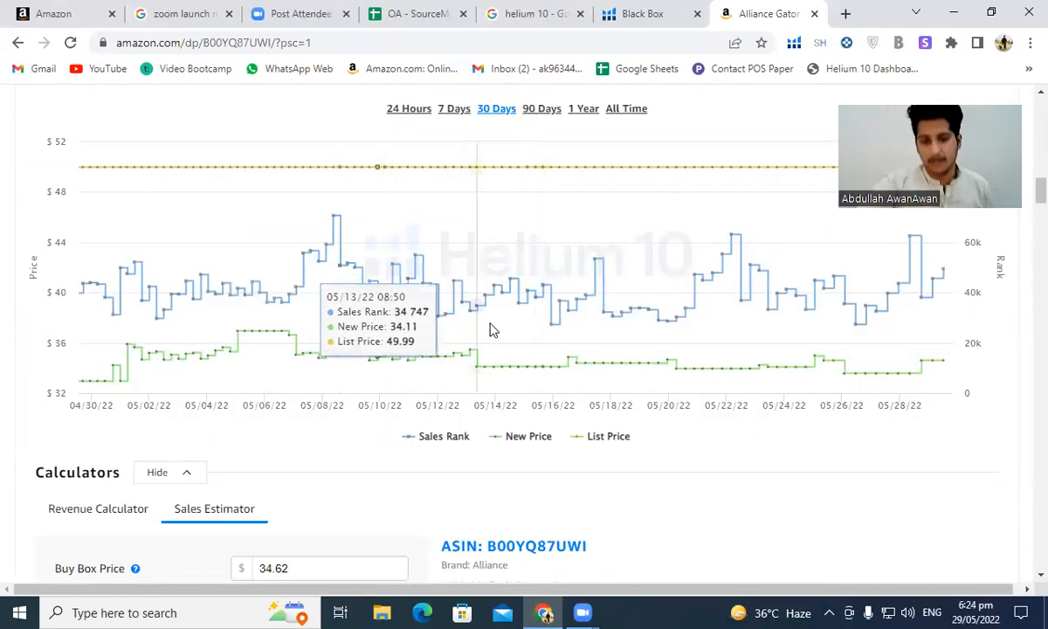
scroll(489, 327, up, 1)
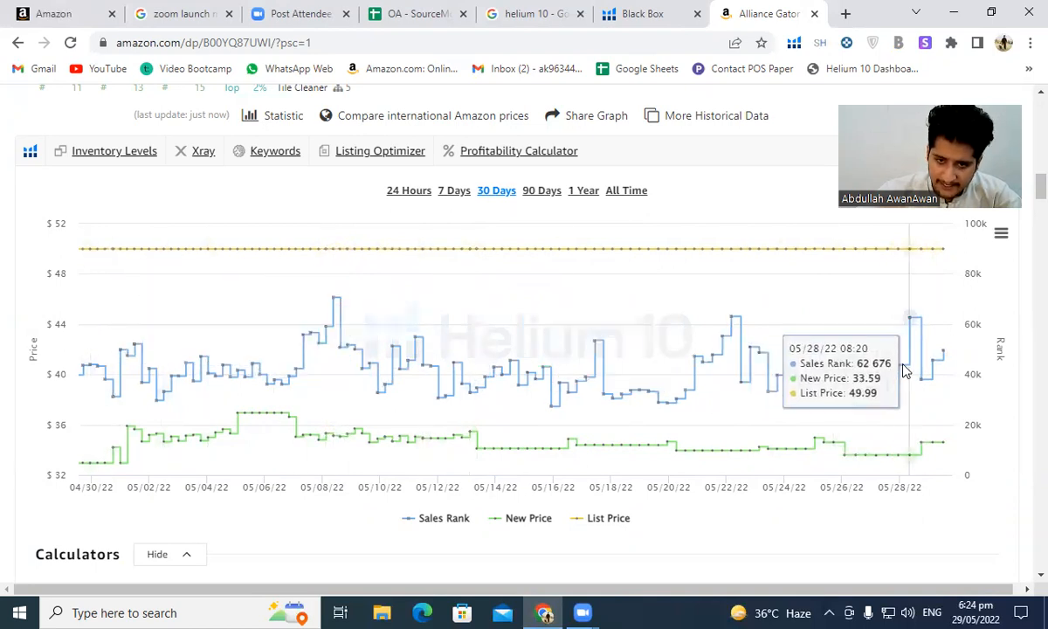
click(543, 198)
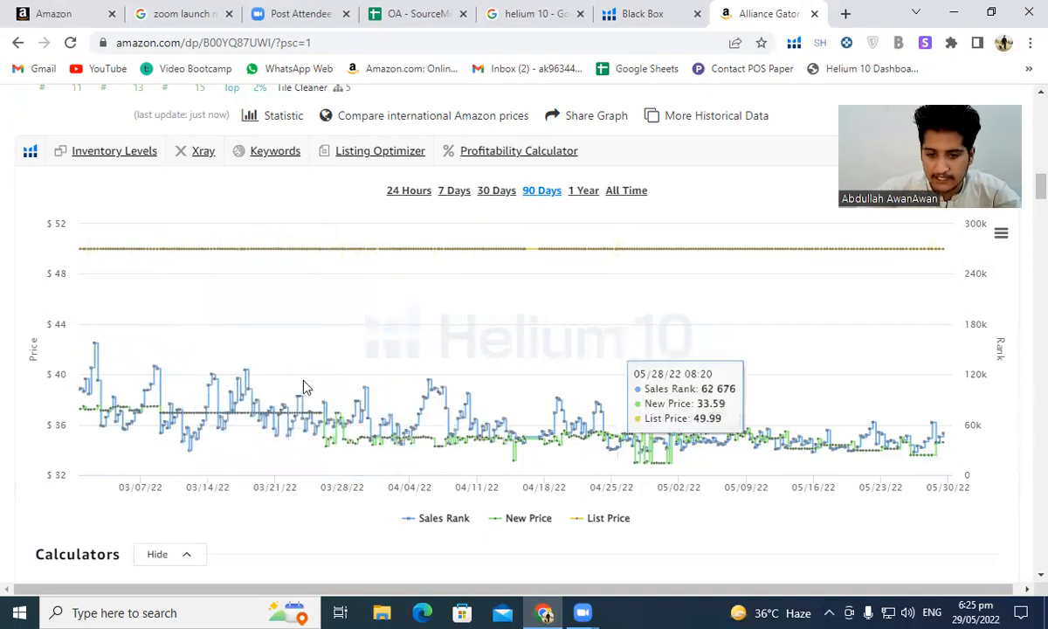
click(509, 201)
click(585, 201)
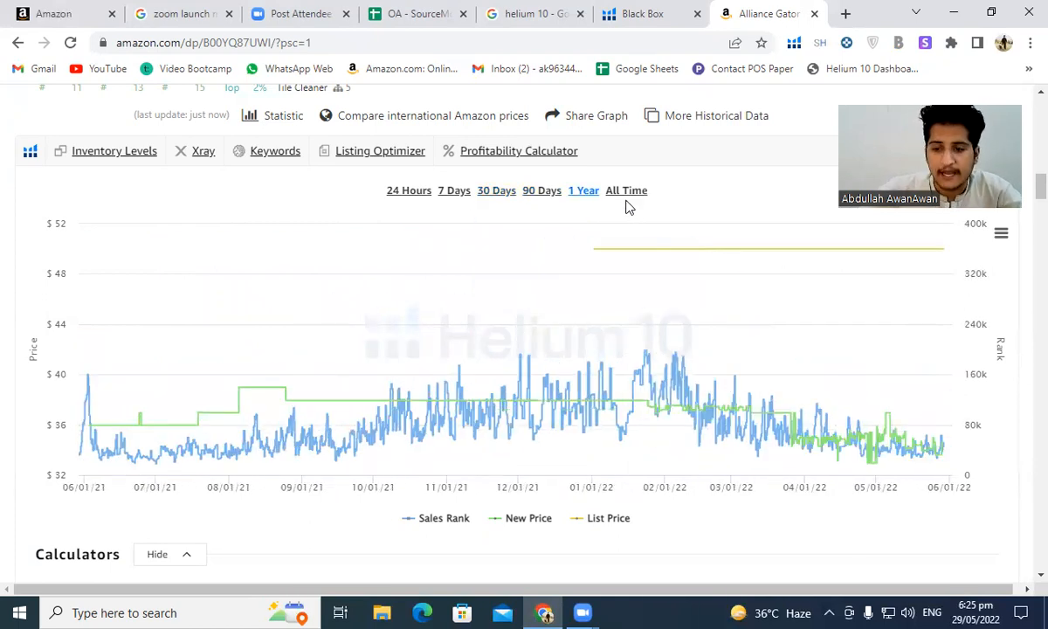
click(497, 192)
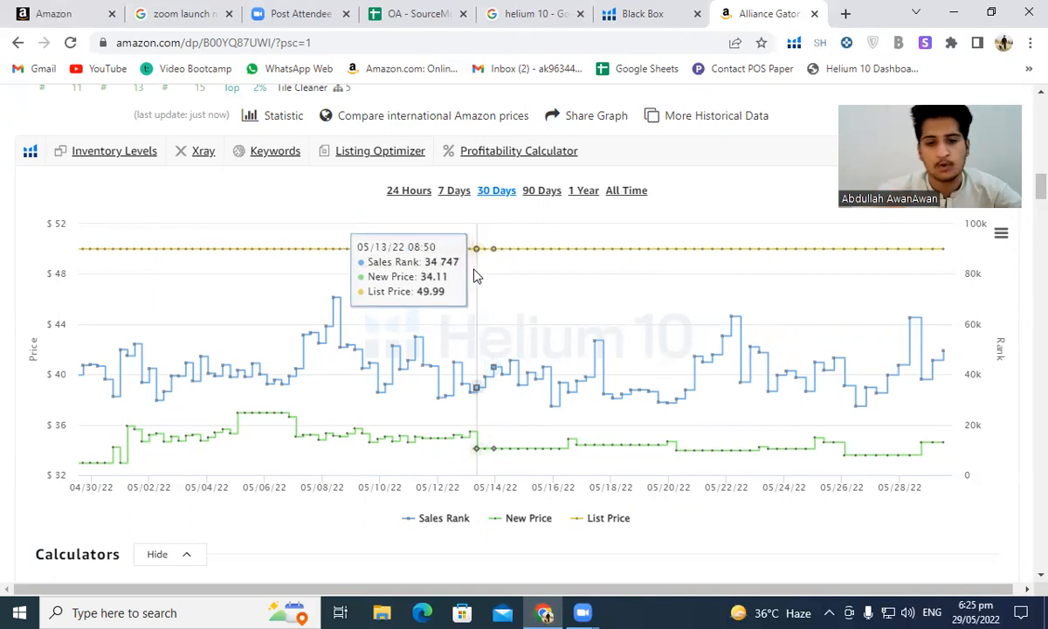
Run the Sales Estimator for the Alliance remover and check its estimated monthly unit sales.
scroll(476, 280, down, 3)
scroll(442, 283, down, 1)
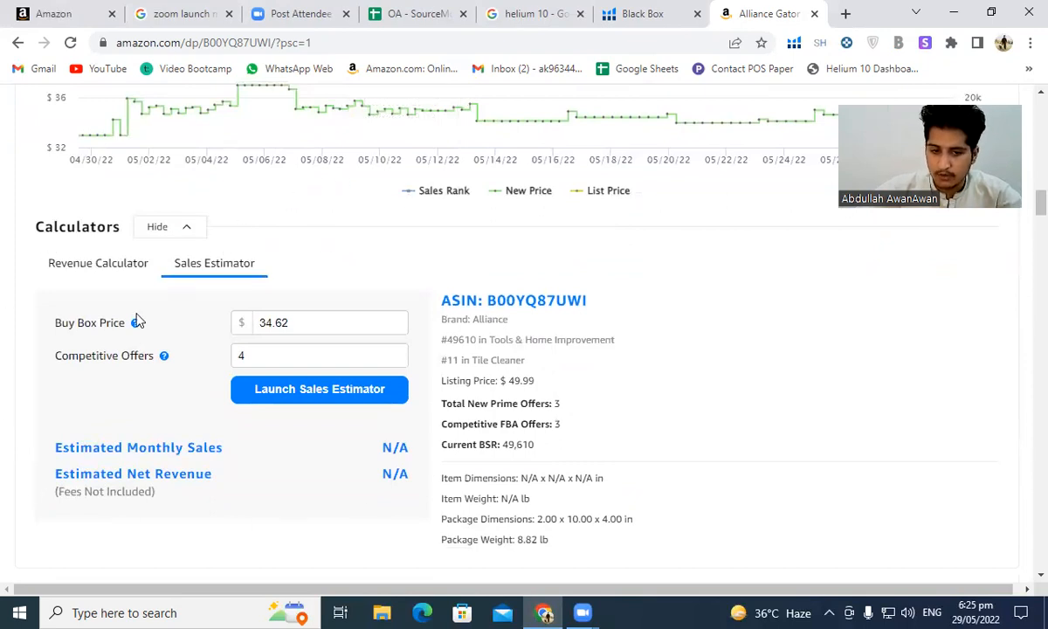
click(337, 398)
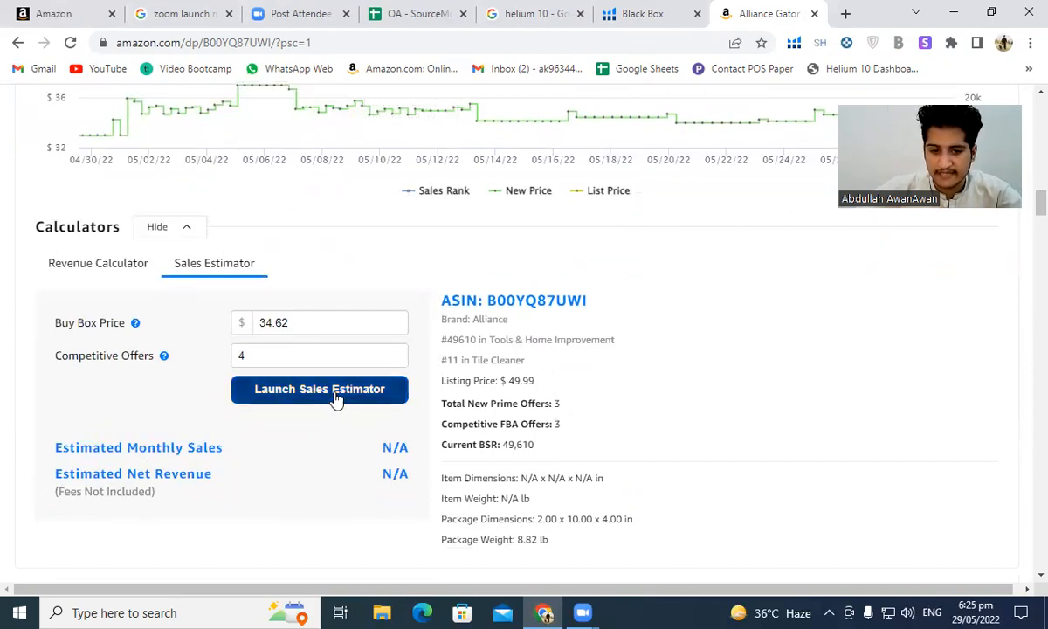
click(337, 397)
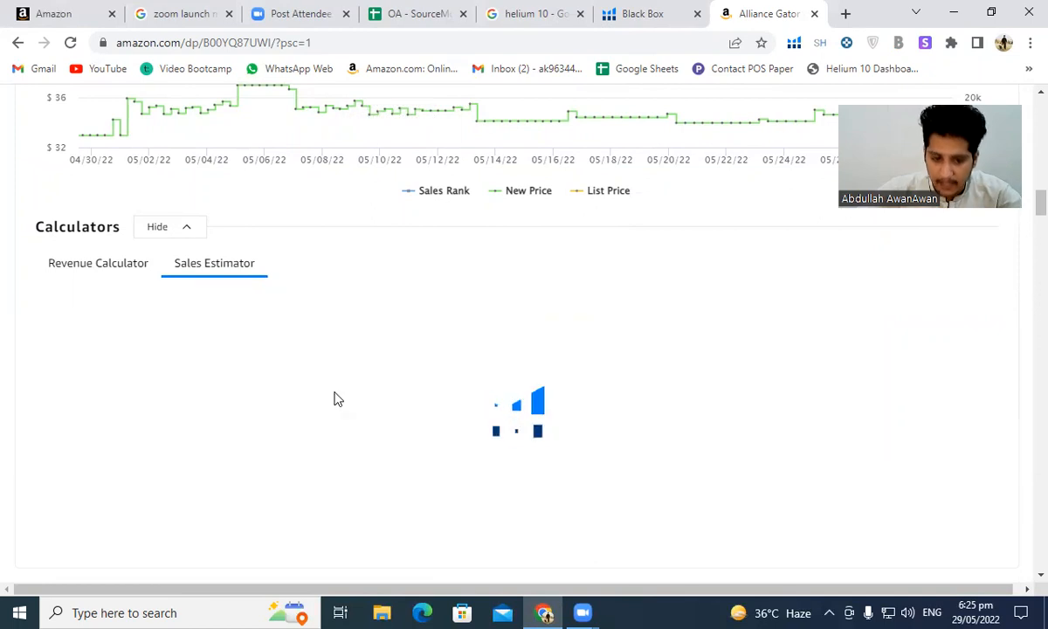
drag(291, 420, 348, 421)
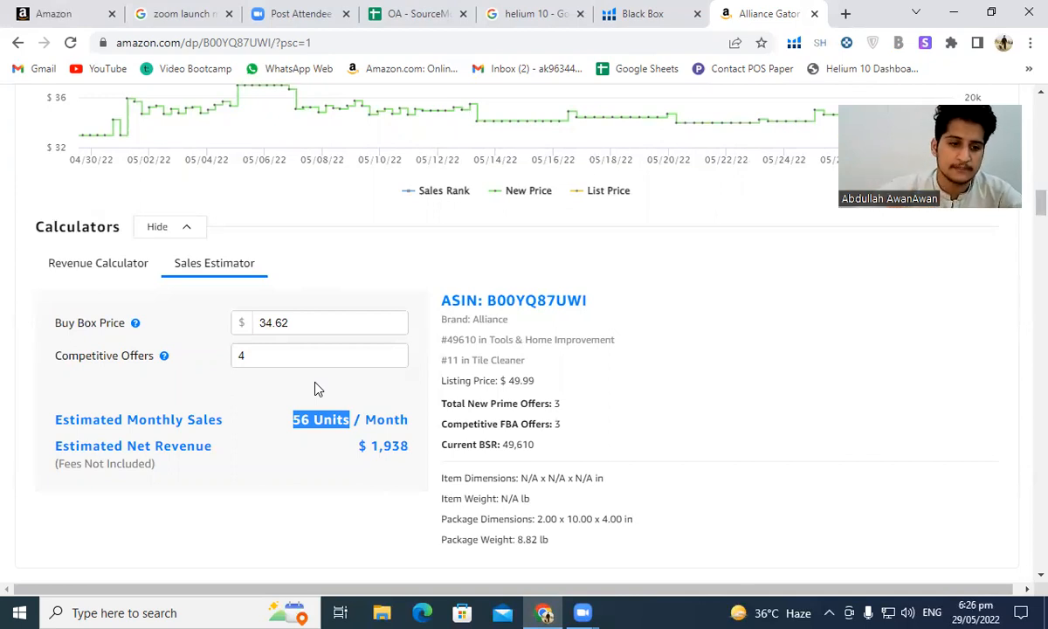
Open the Revenue Calculator and compare the MFN and FBA fees and net amounts.
click(131, 265)
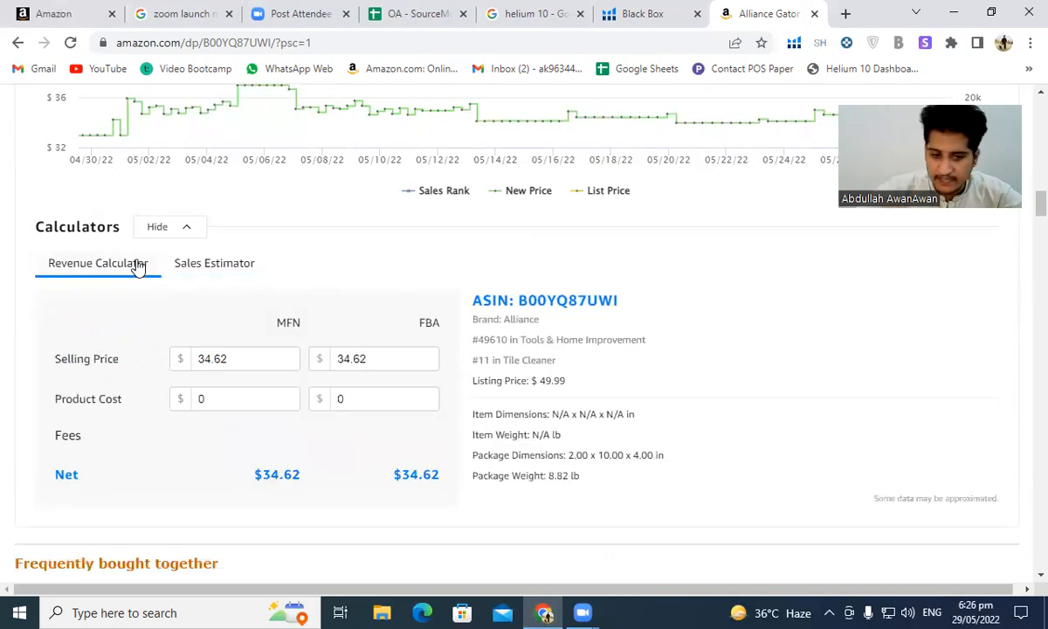
double_click(286, 322)
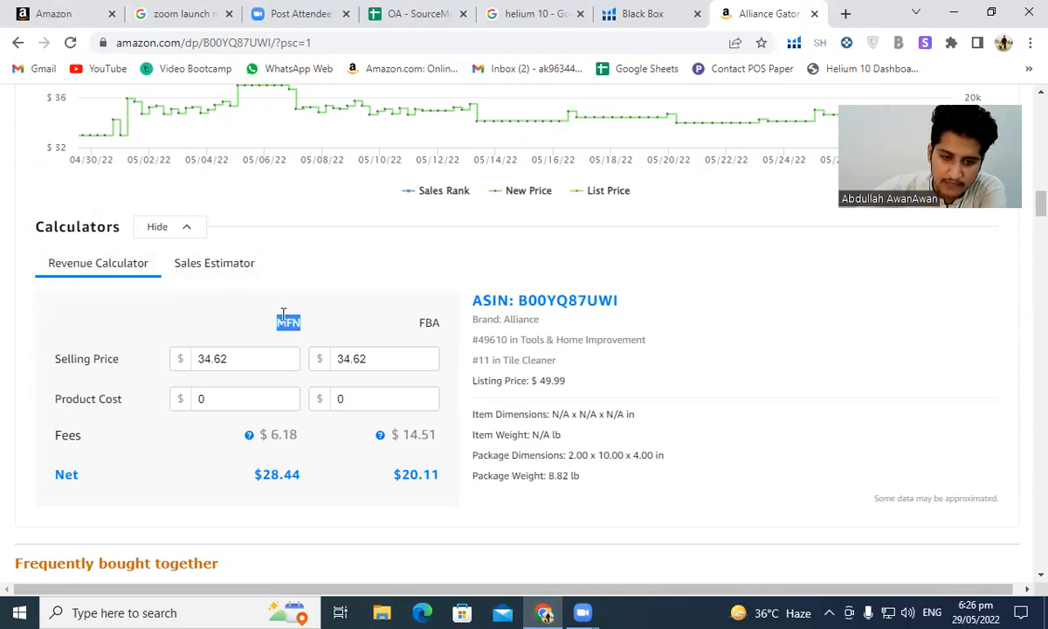
double_click(427, 319)
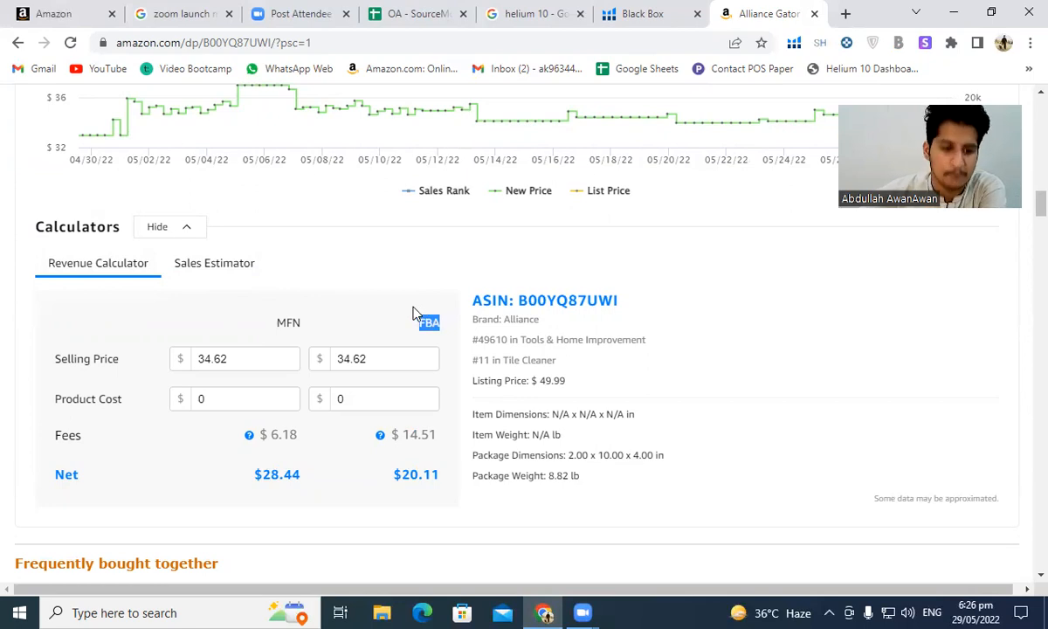
scroll(389, 302, down, 1)
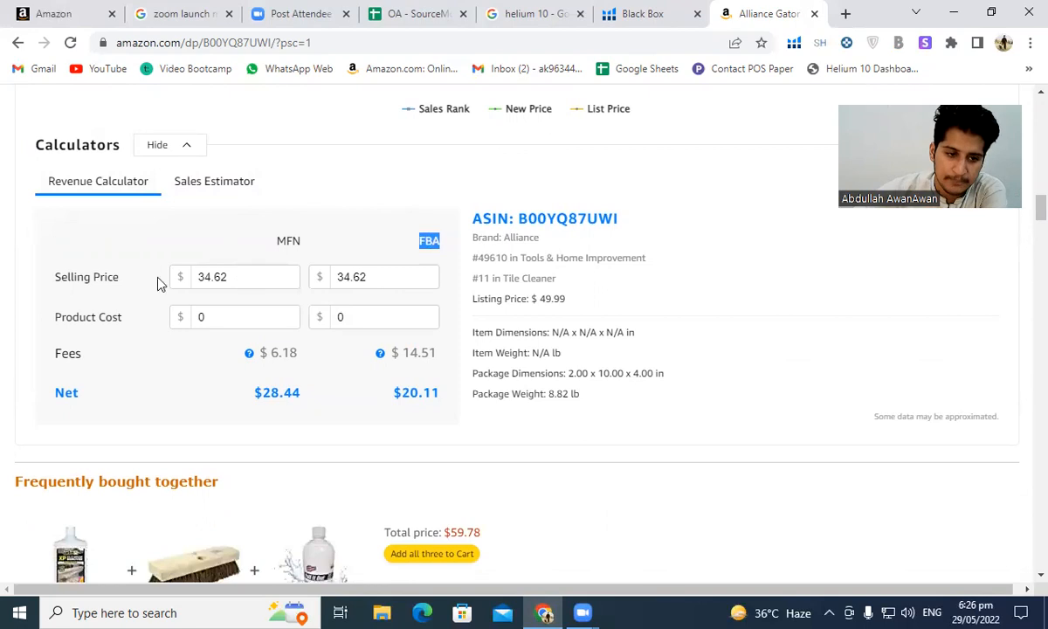
Set the FBA product cost to $10 in the Revenue Calculator, keeping the existing selling price.
click(381, 279)
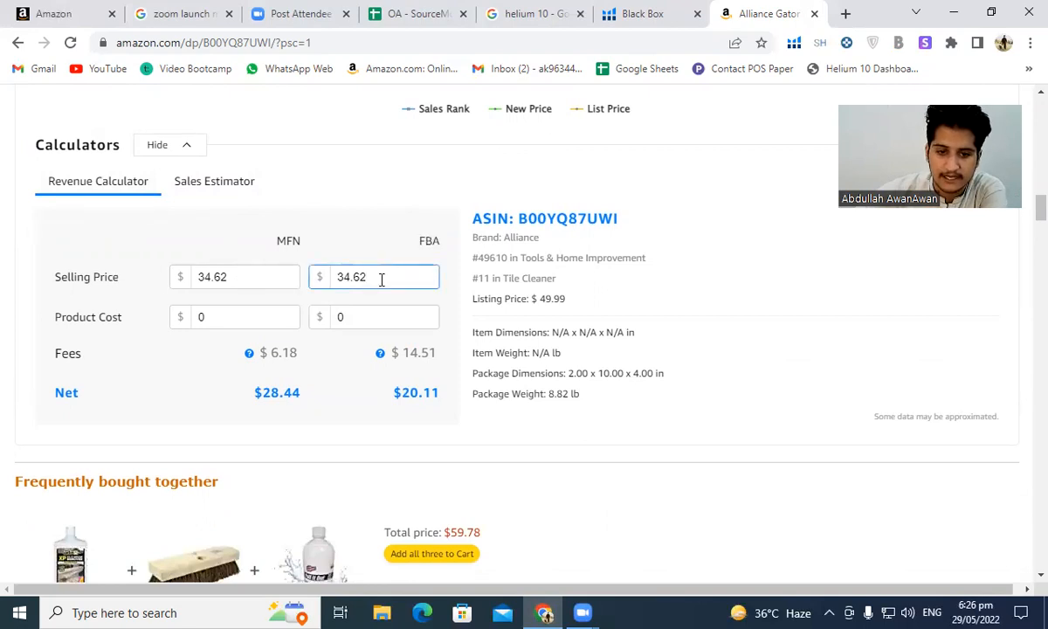
double_click(381, 278)
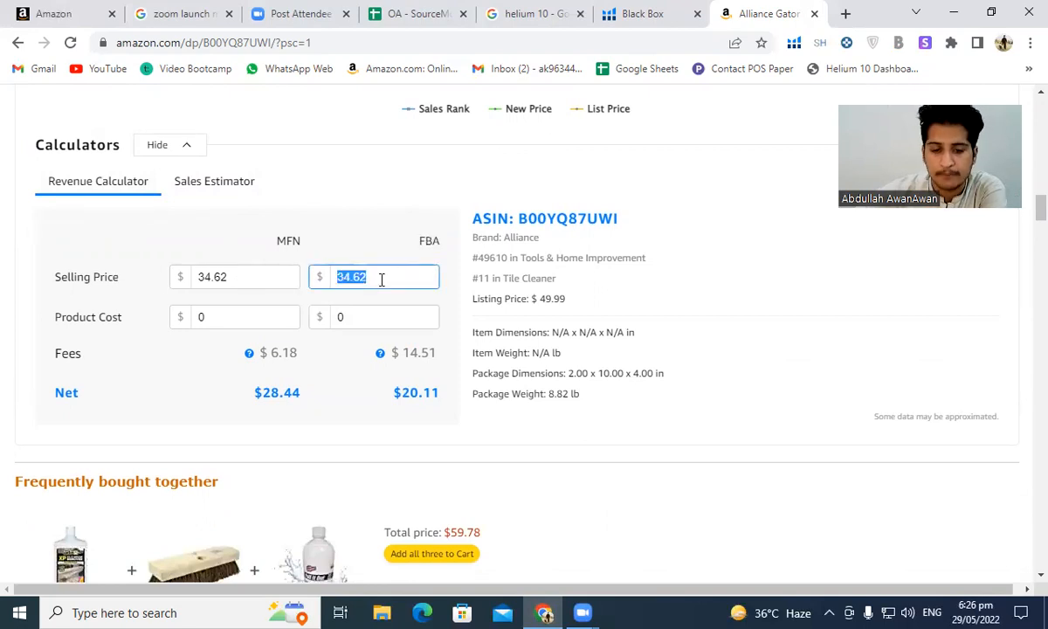
triple_click(76, 317)
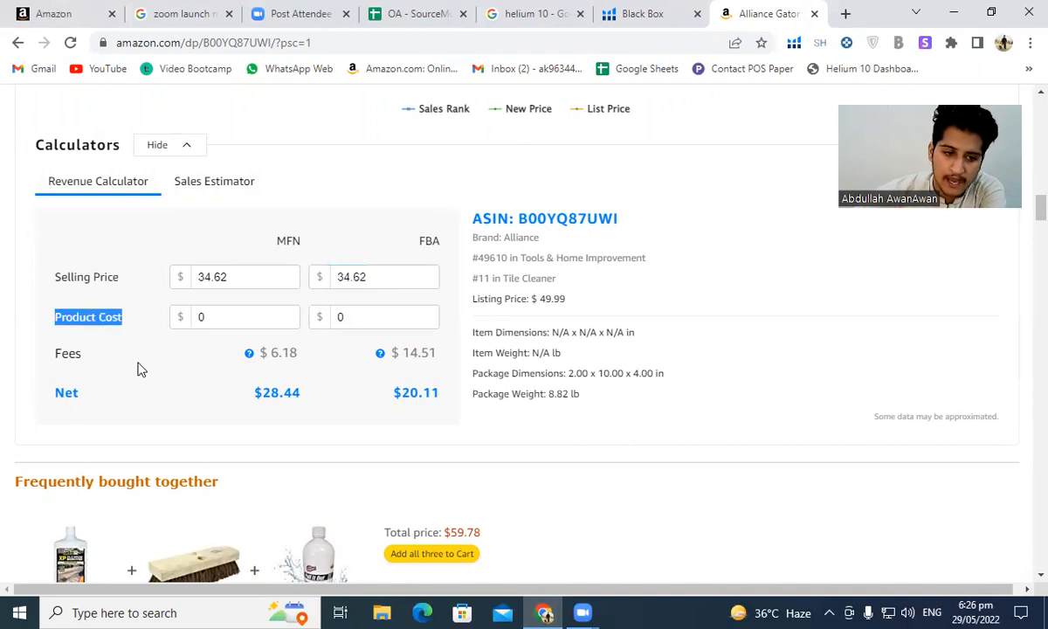
click(109, 315)
double_click(355, 315)
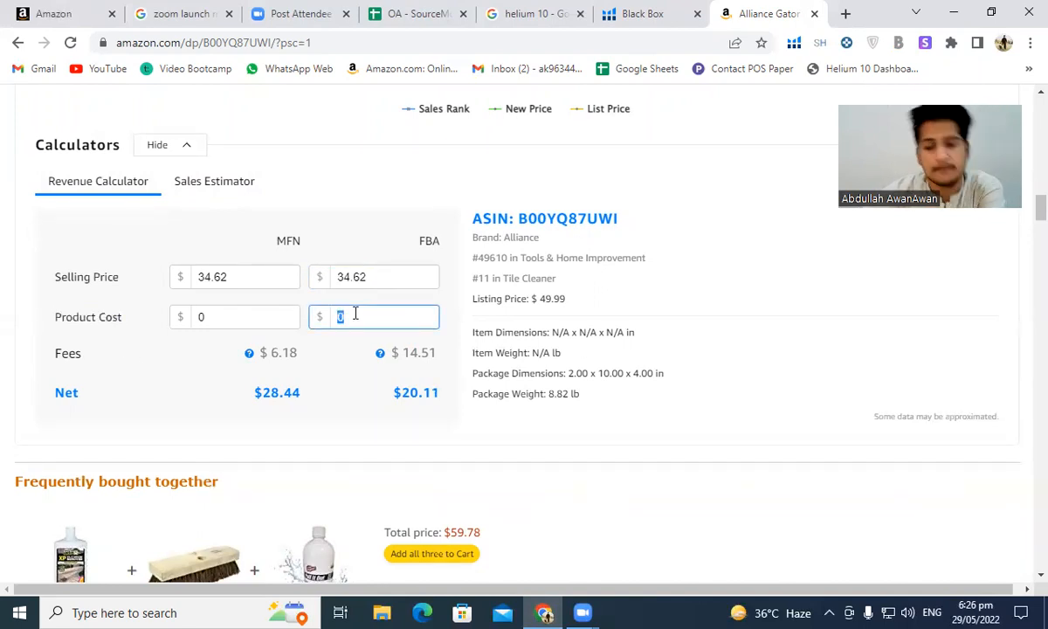
text(10)
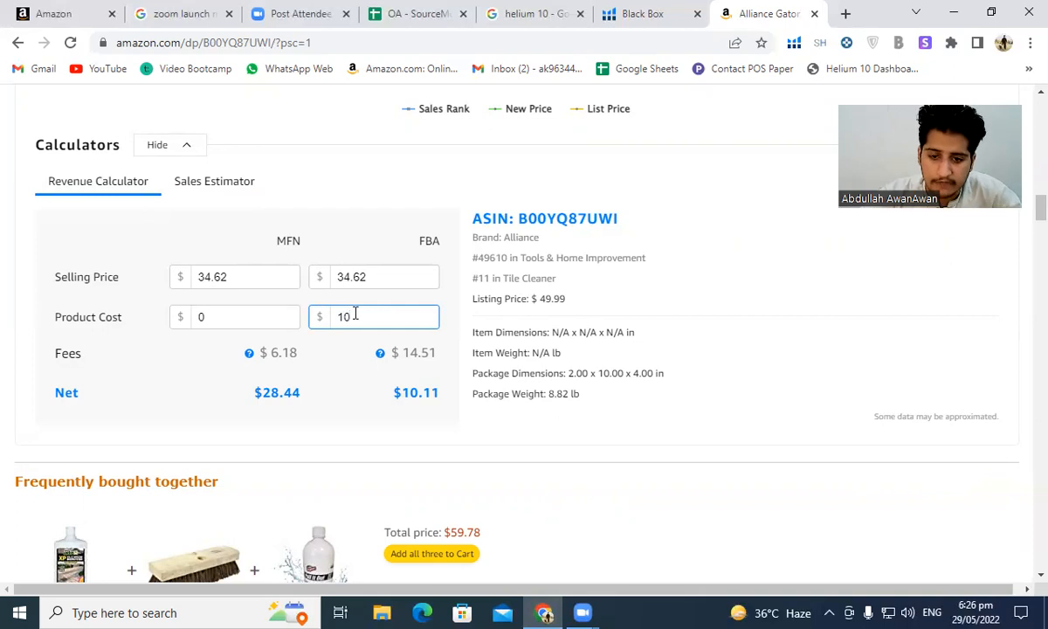
Run Helium 10's Xray product research on the Alliance remover listing.
scroll(355, 314, up, 6)
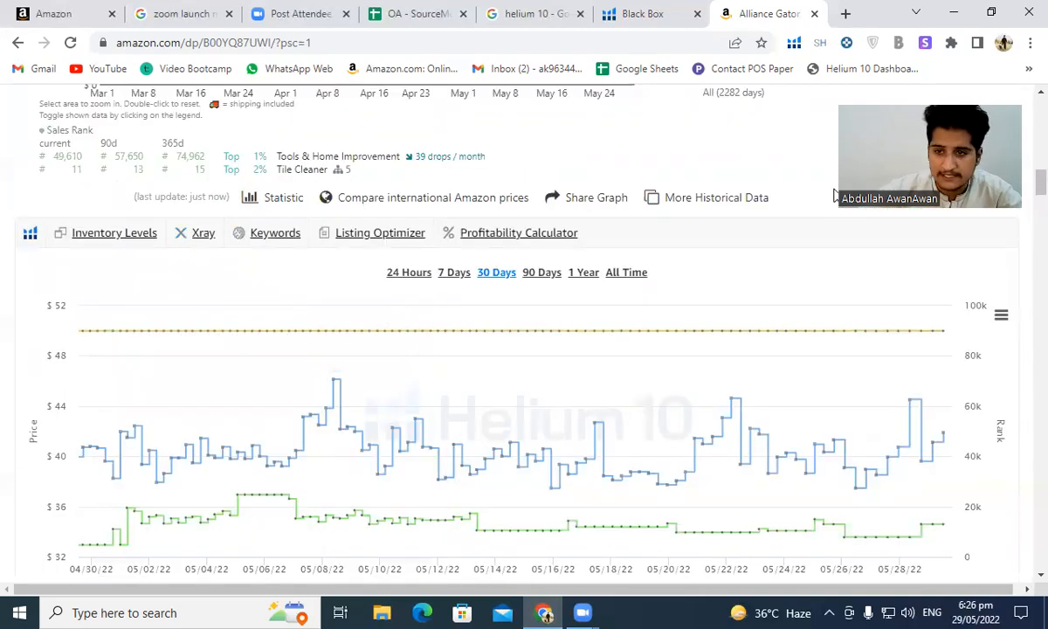
click(795, 45)
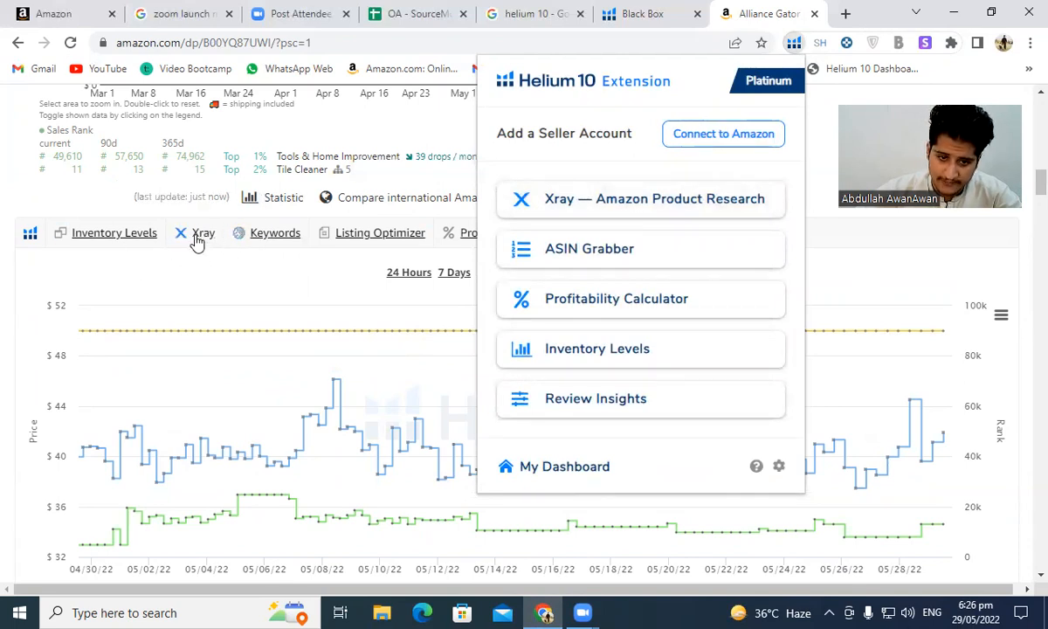
click(651, 204)
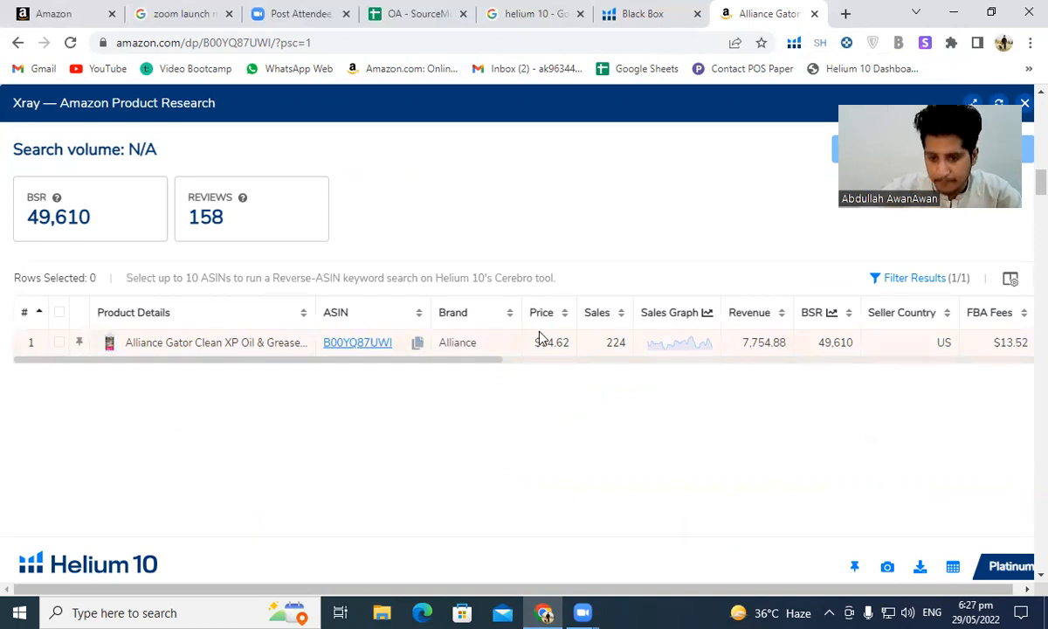
Check the product's sales, revenue and BSR in the Xray results, opening and closing its BSR chart.
double_click(610, 343)
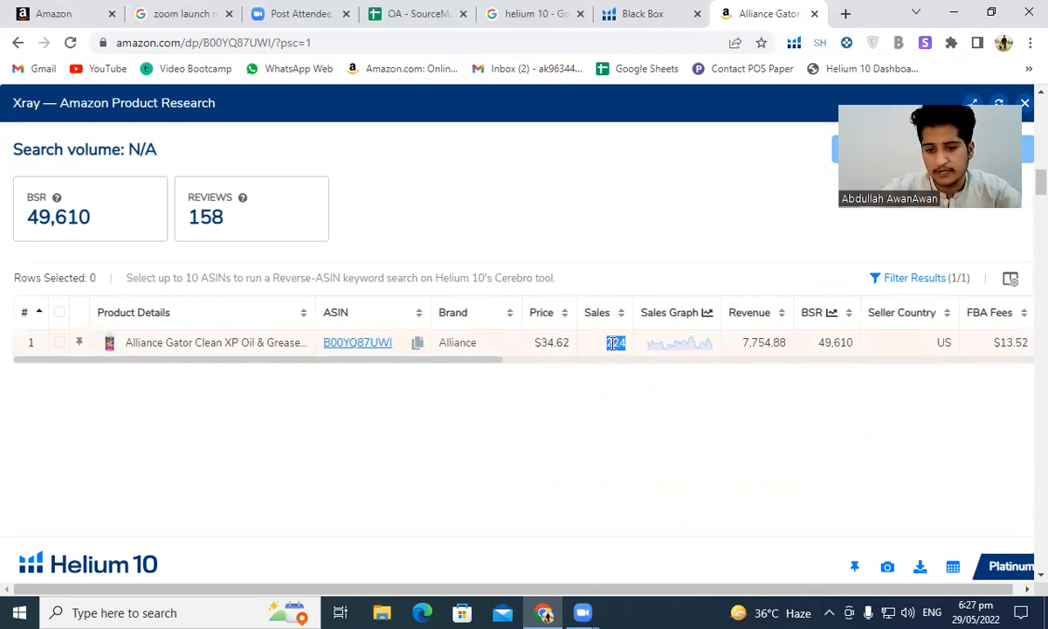
click(605, 374)
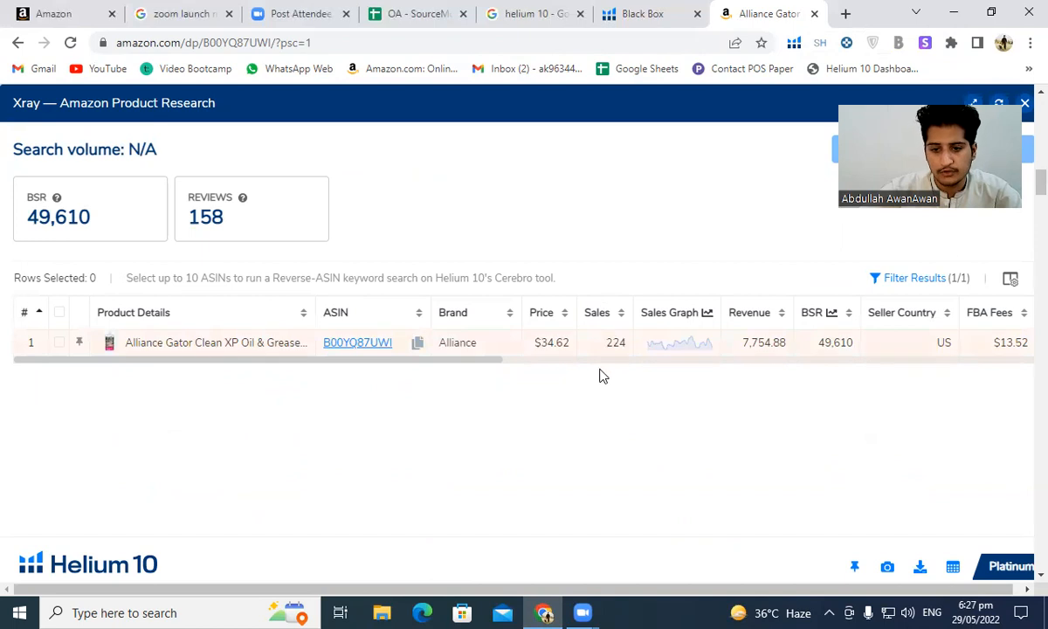
double_click(762, 344)
click(825, 348)
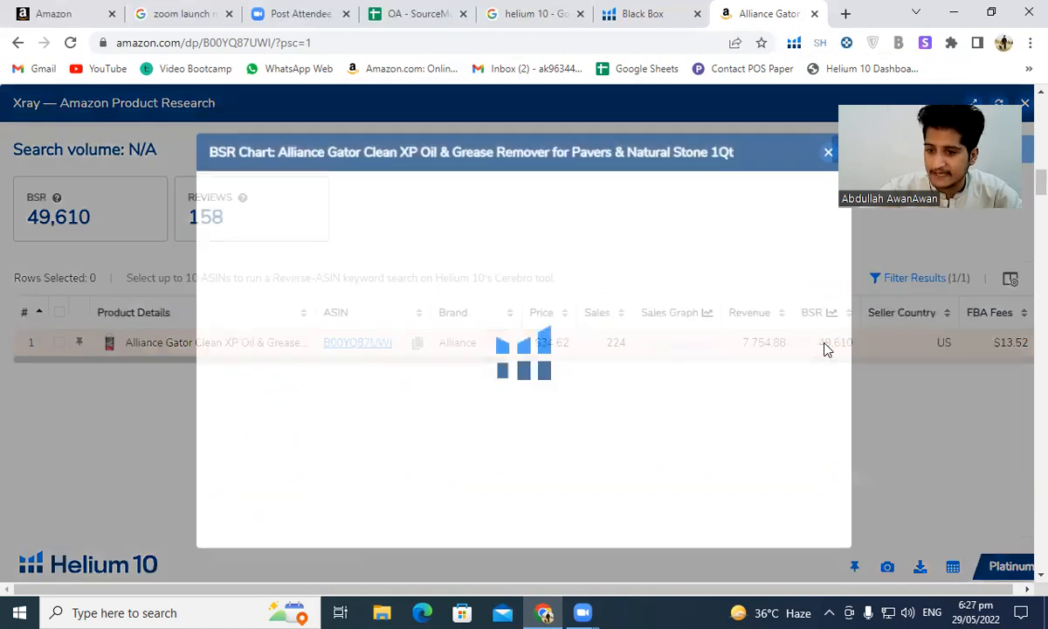
click(829, 154)
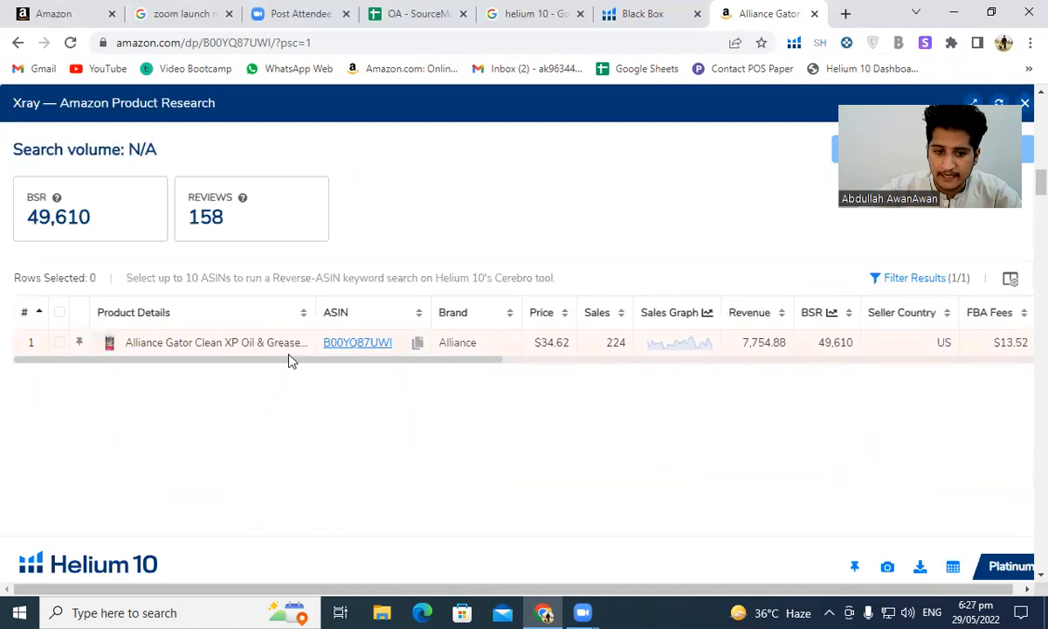
Examine the product's FBA fees, number of active sellers, creation date and fulfillment method in the Xray results.
drag(296, 362, 445, 381)
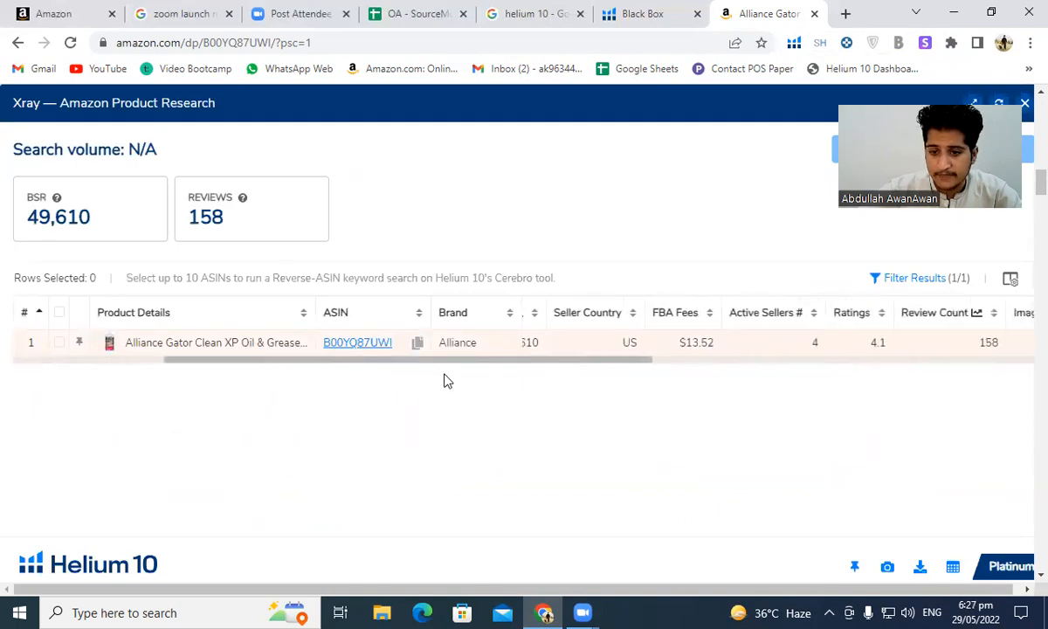
double_click(698, 343)
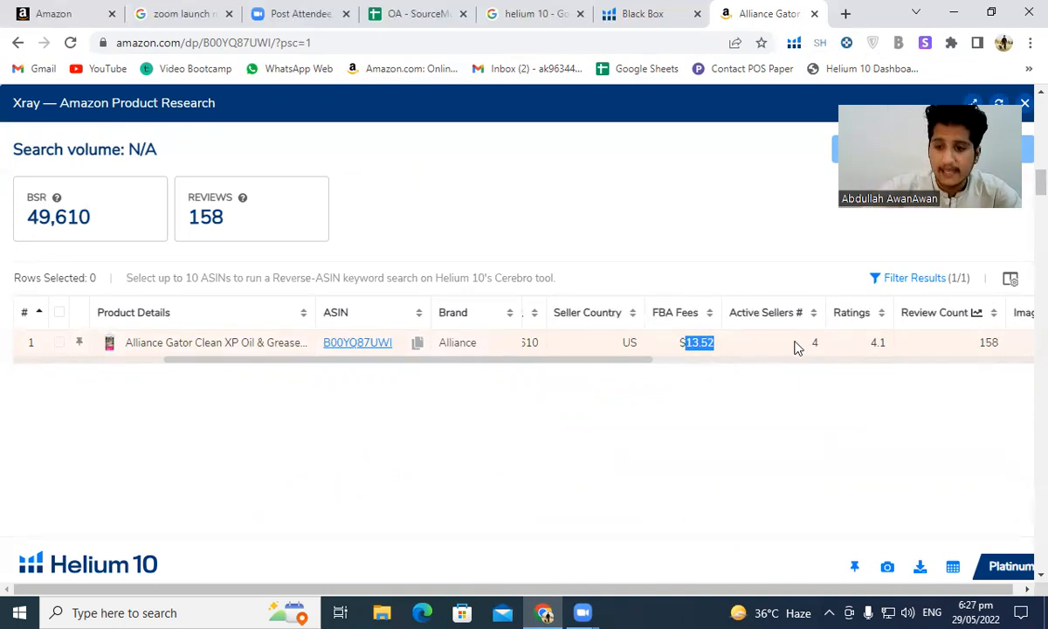
double_click(814, 343)
drag(646, 364, 725, 365)
click(668, 363)
drag(641, 361, 1025, 361)
double_click(999, 342)
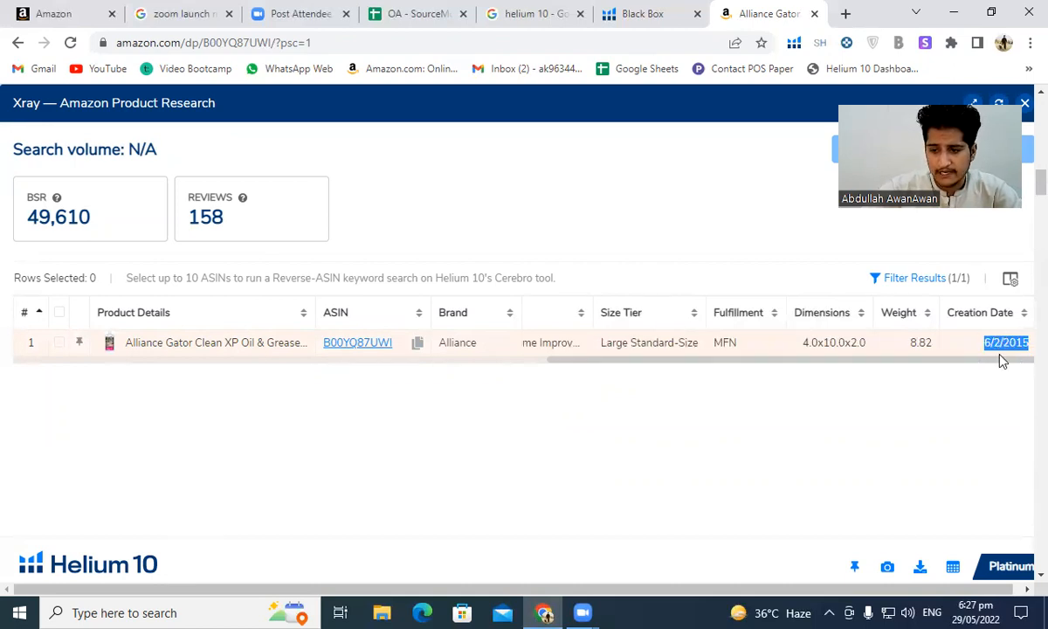
scroll(992, 360, left, 1)
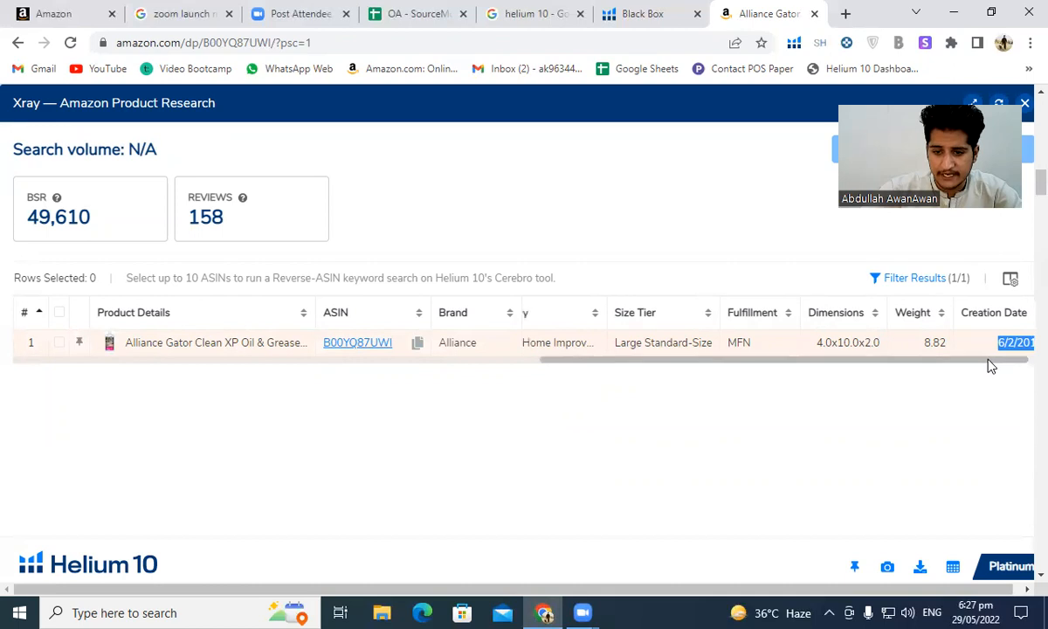
double_click(754, 343)
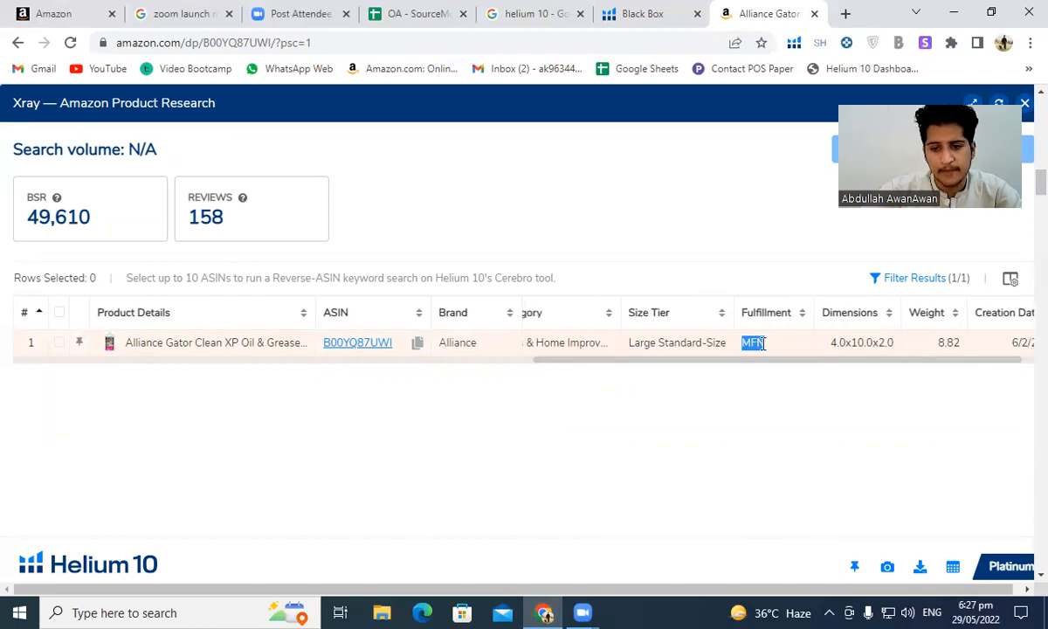
Look back over the product's Xray data, close the Xray results and return to the product details on the listing.
drag(796, 368, 451, 365)
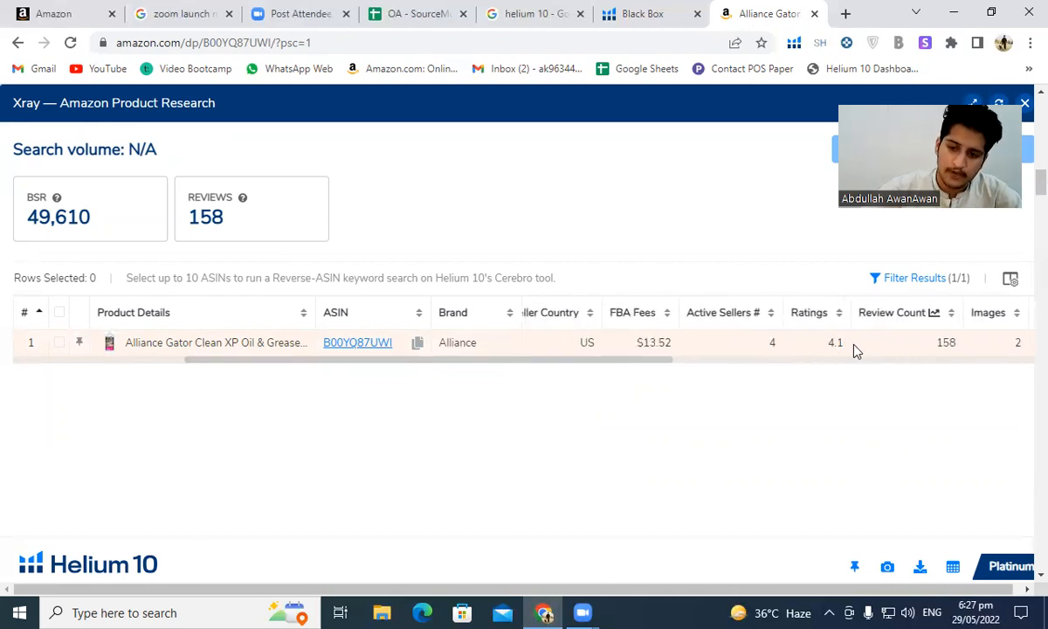
drag(657, 367, 437, 367)
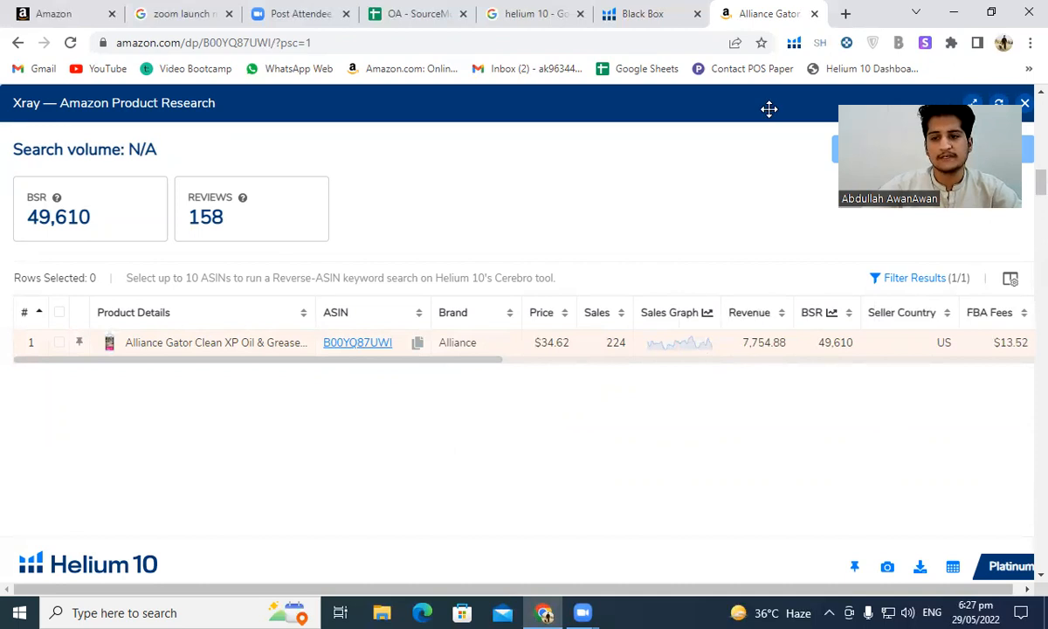
click(1026, 105)
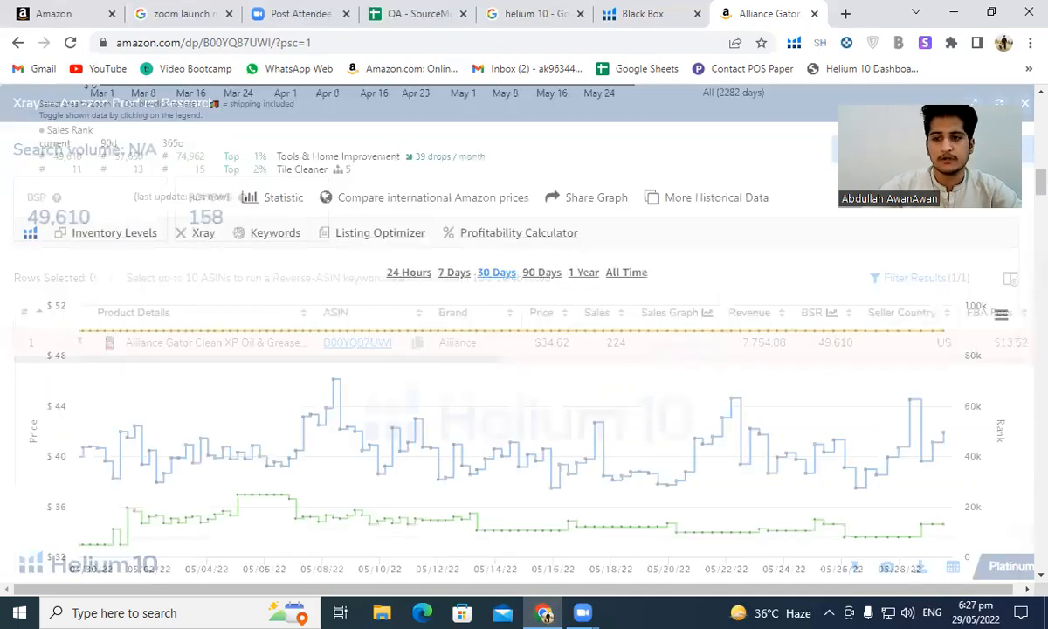
scroll(692, 393, up, 10)
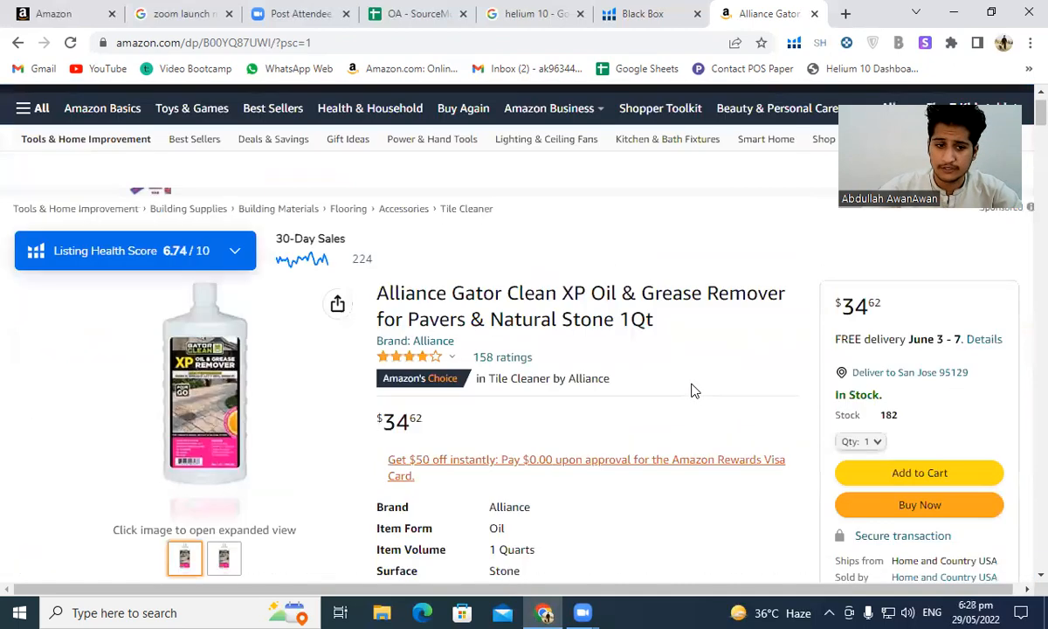
scroll(693, 391, down, 2)
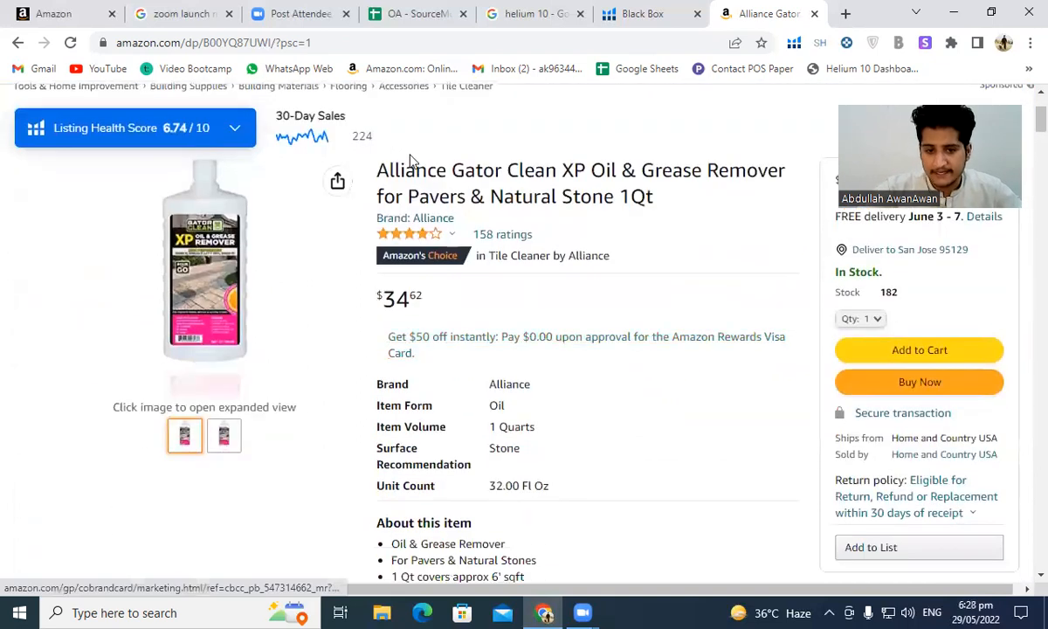
Search Google in a new tab for "brand: Alliance", using the brand name from the listing title, and look through the results.
double_click(418, 170)
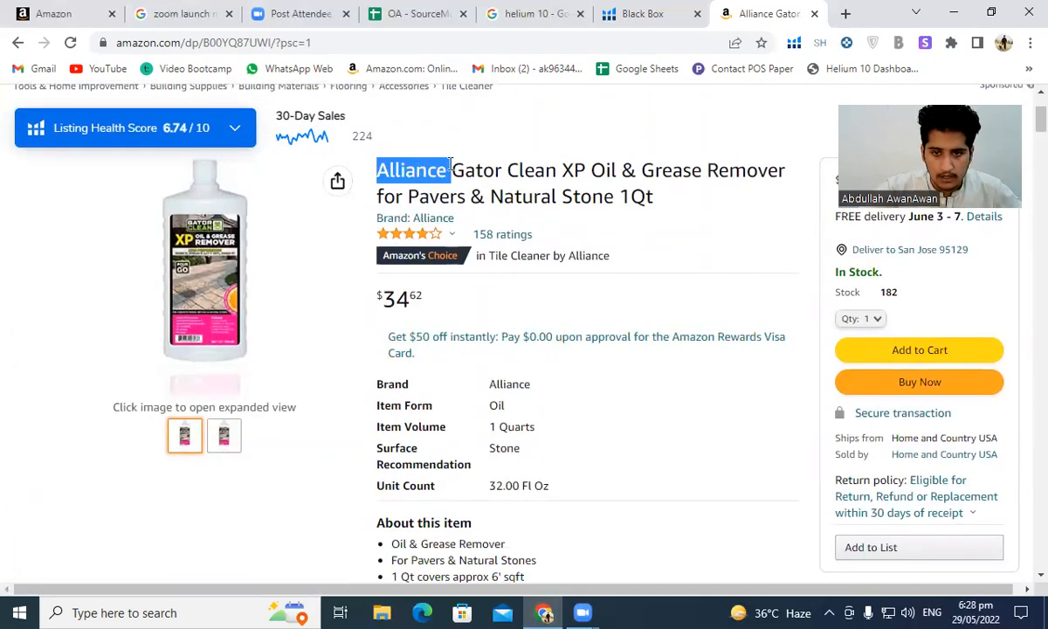
click(846, 13)
click(408, 381)
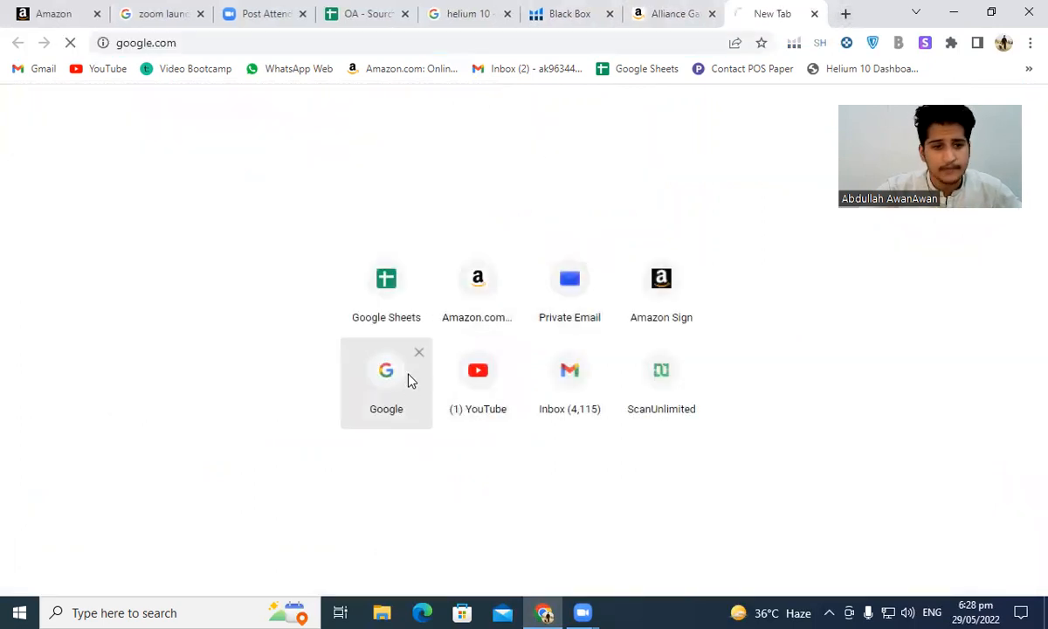
text(bra)
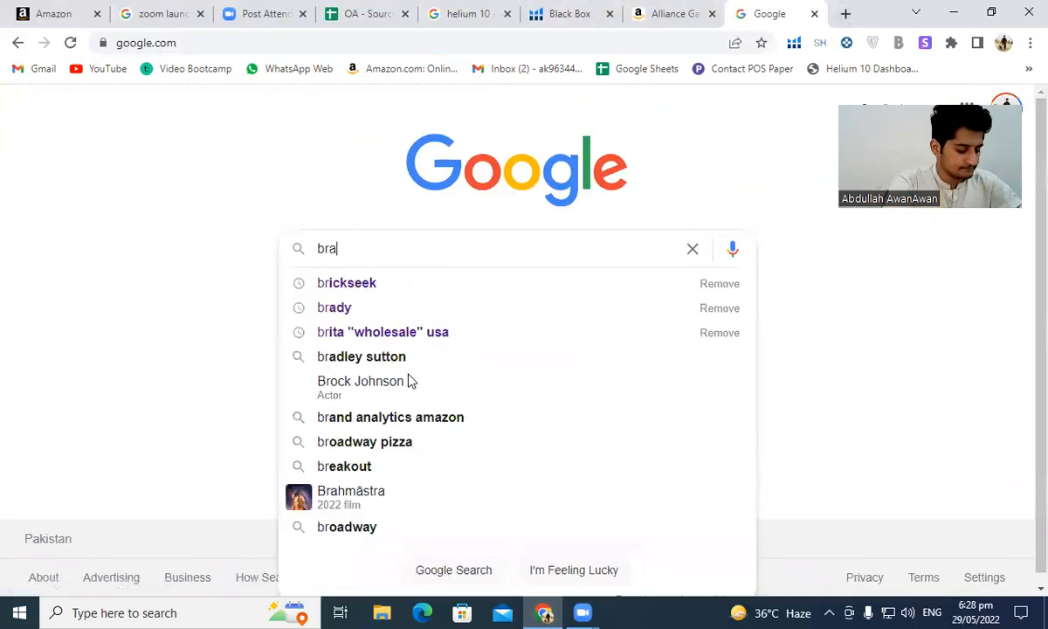
text(nd: Alliance)
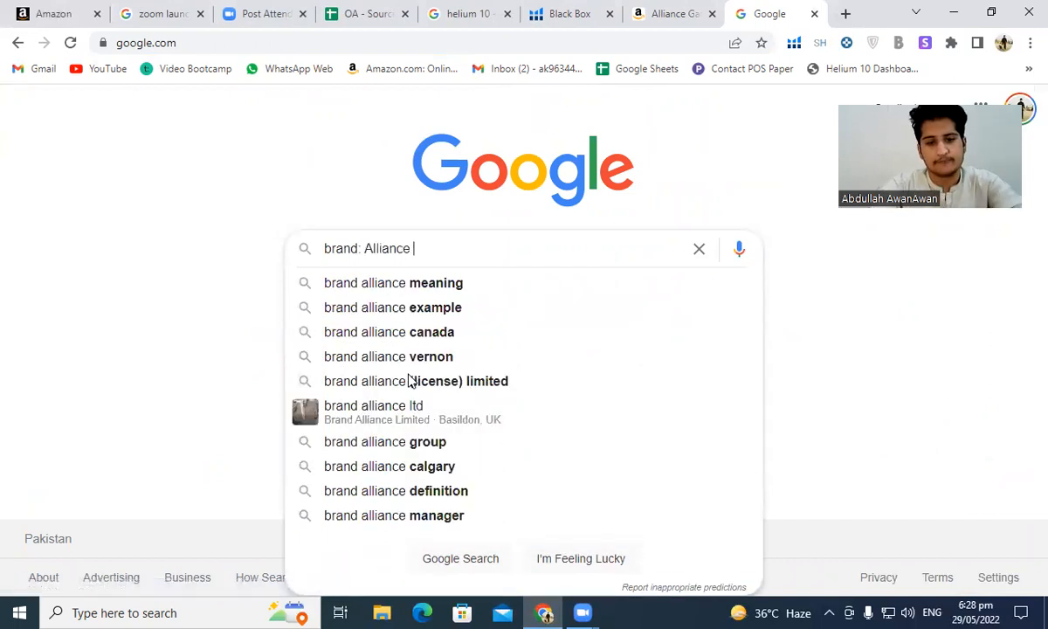
key(Return)
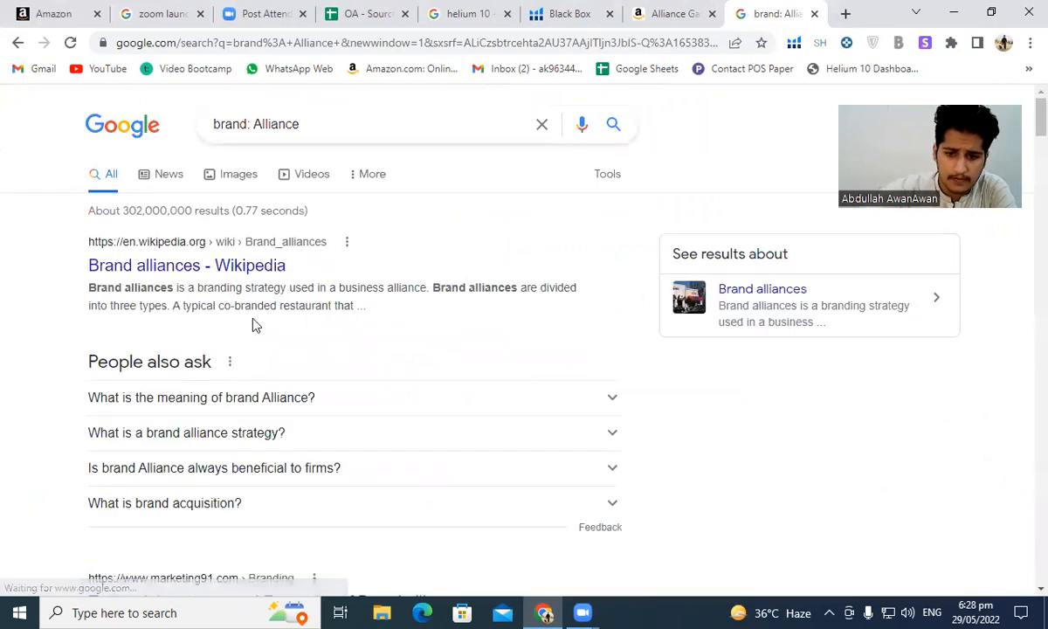
scroll(62, 288, down, 3)
scroll(12, 281, down, 2)
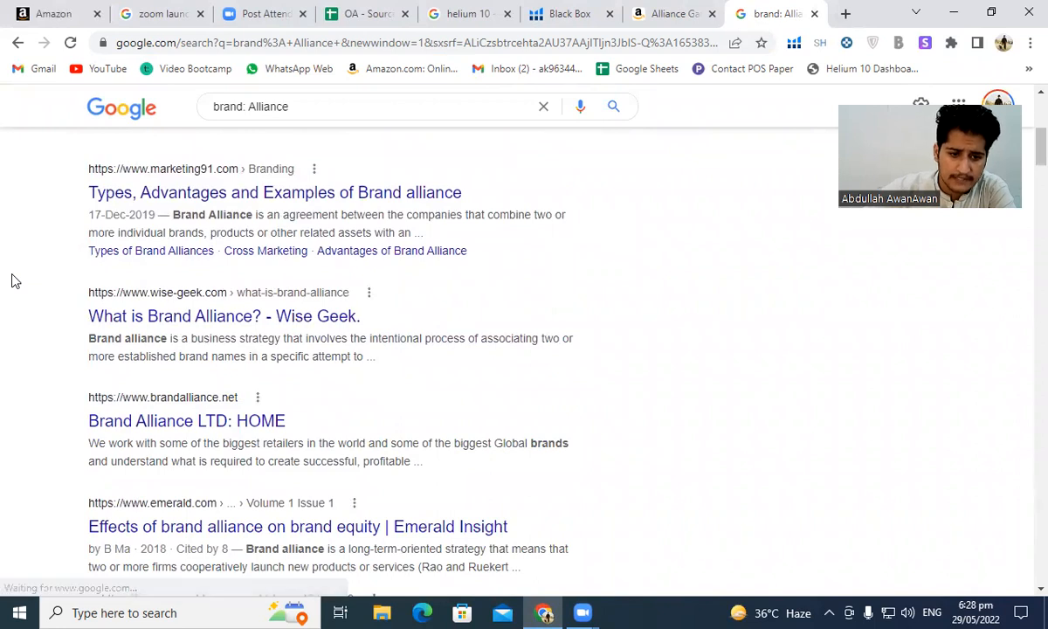
scroll(12, 280, down, 1)
scroll(13, 280, down, 1)
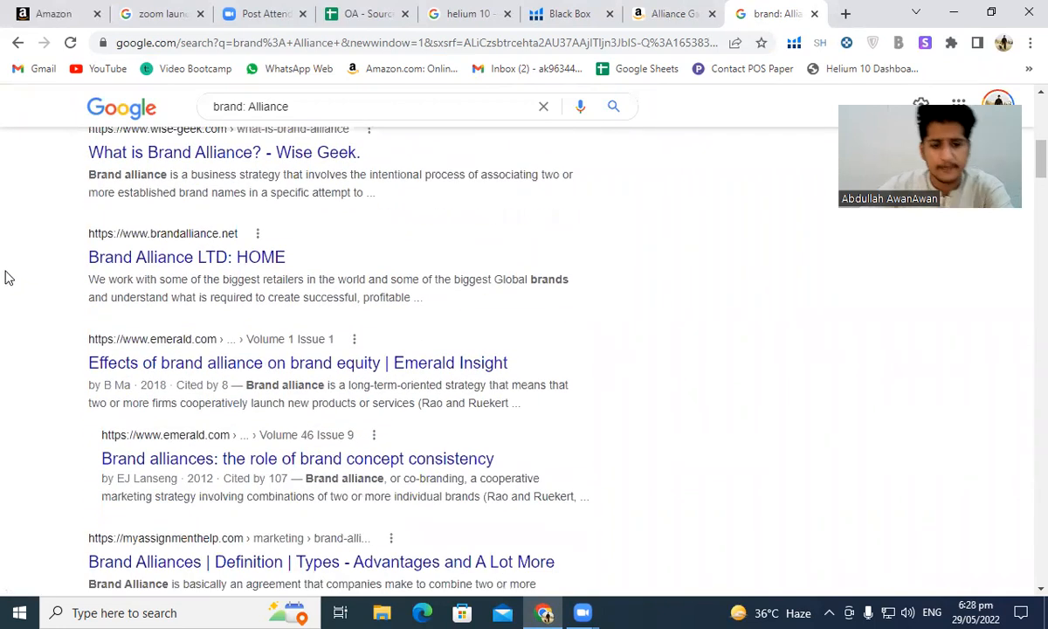
scroll(7, 278, down, 2)
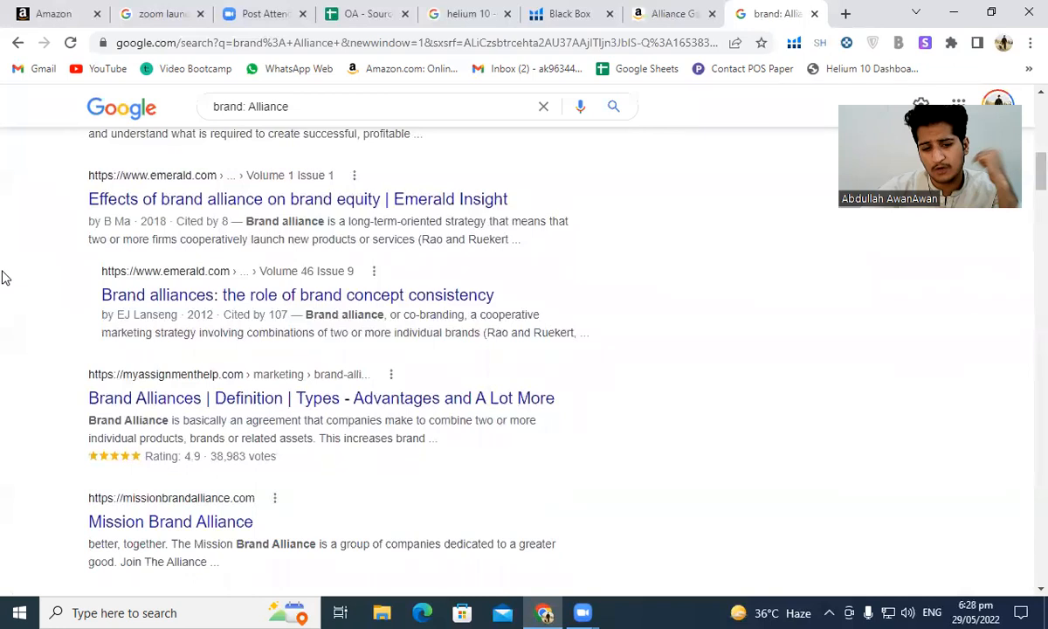
scroll(514, 366, up, 8)
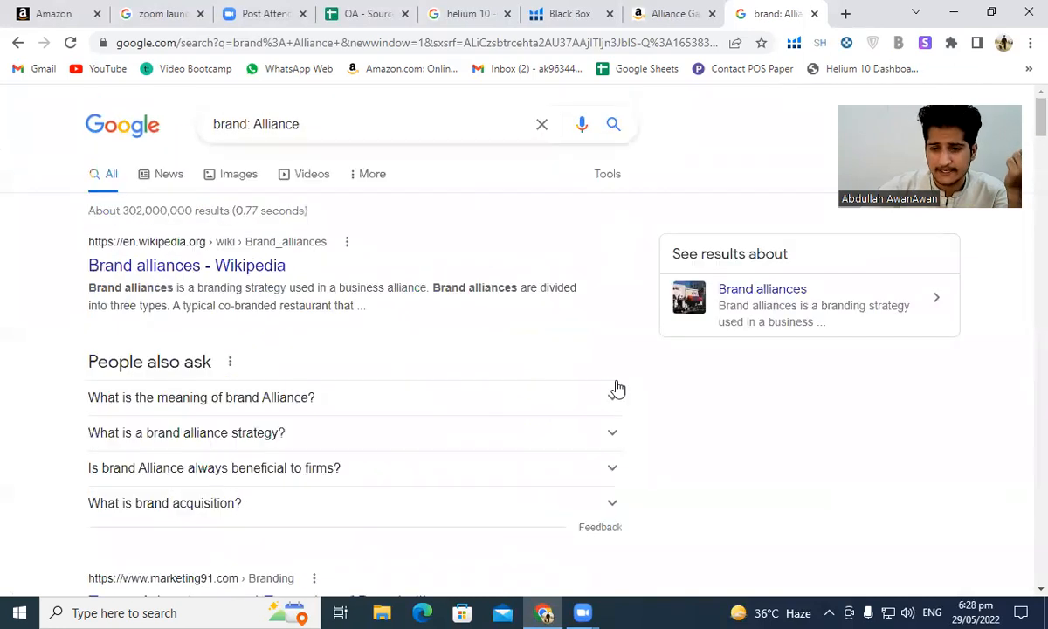
Copy "Gator" from the Amazon listing title and refine the Google search to "brand: Alliance Gator".
click(721, 10)
double_click(480, 170)
key(ctrl+c)
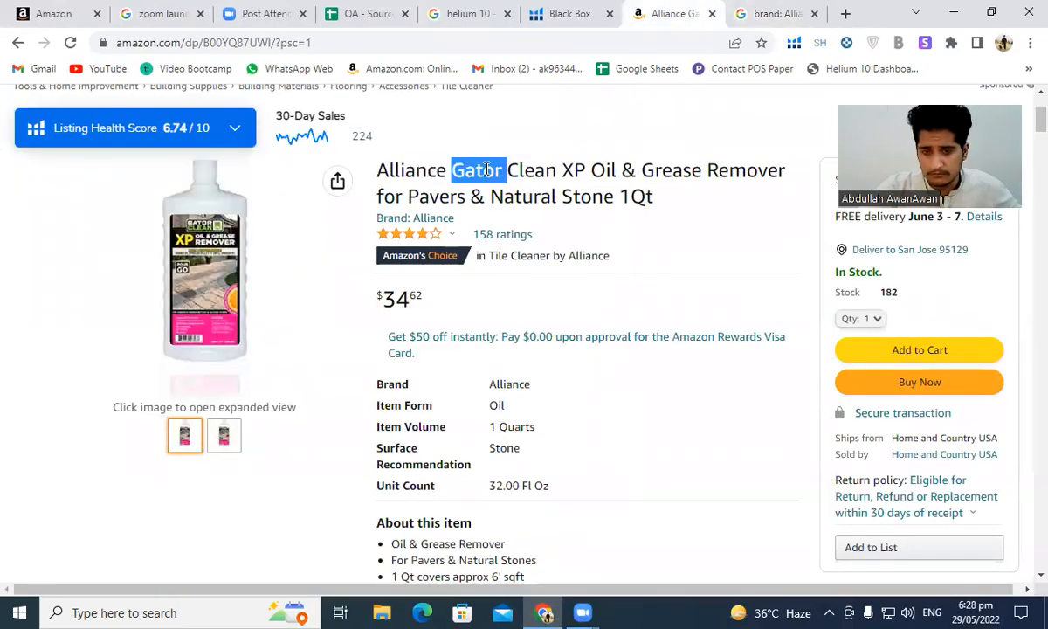
click(741, 10)
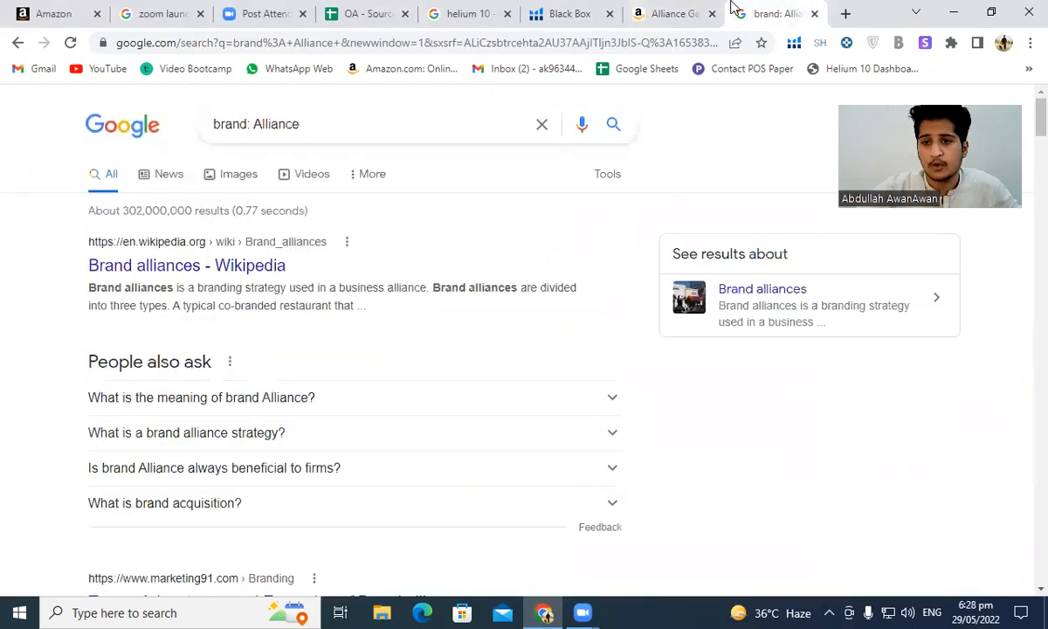
click(431, 127)
key(ctrl+v)
key(Return)
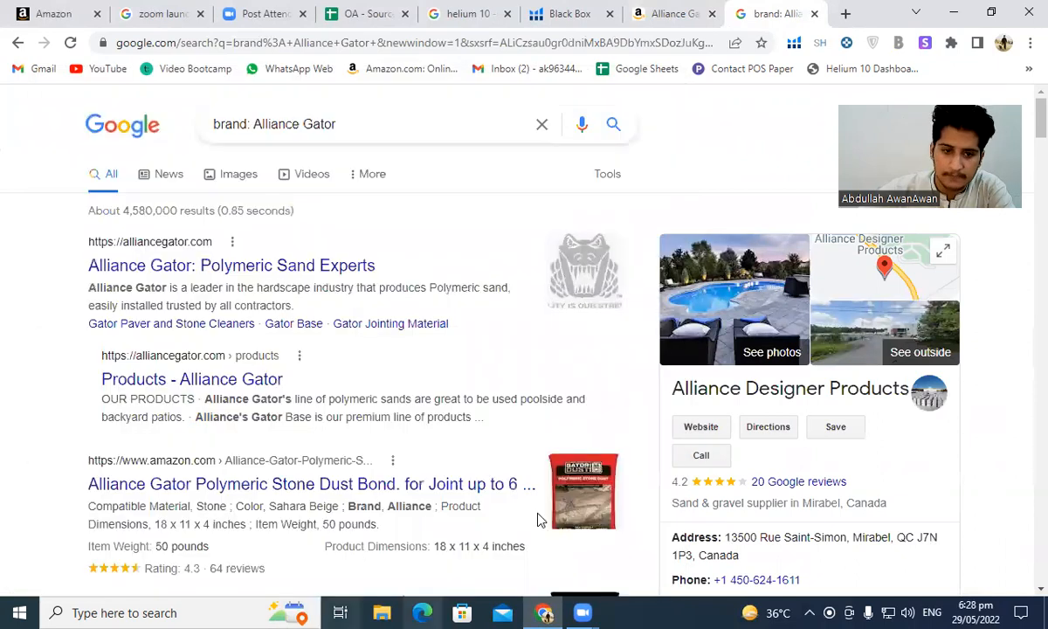
Open the Alliance Gator website from the search results and look over the product ranges on its home page.
click(219, 265)
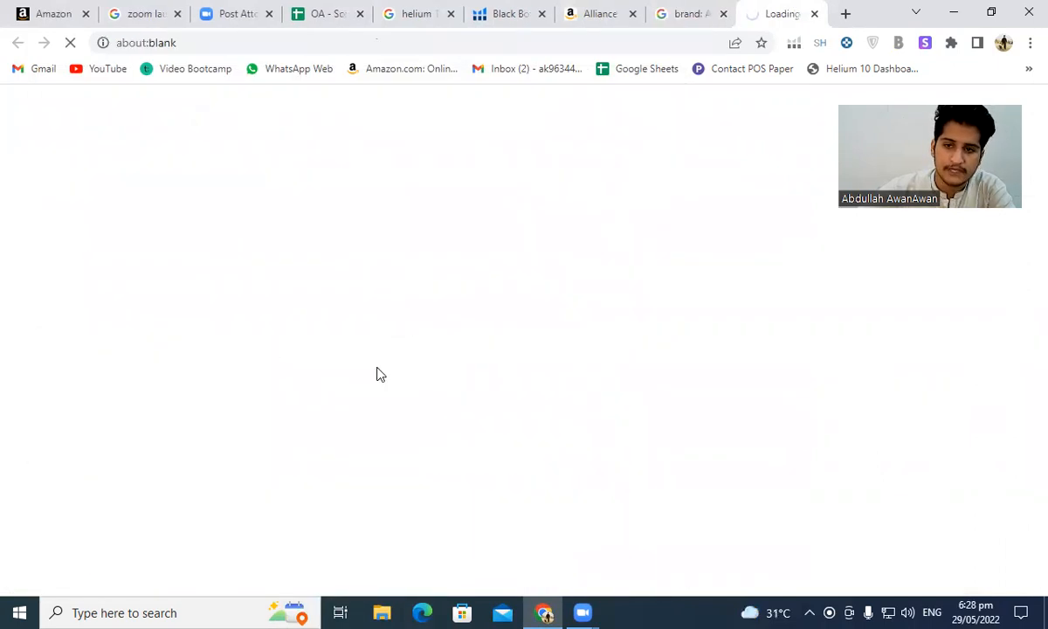
click(686, 13)
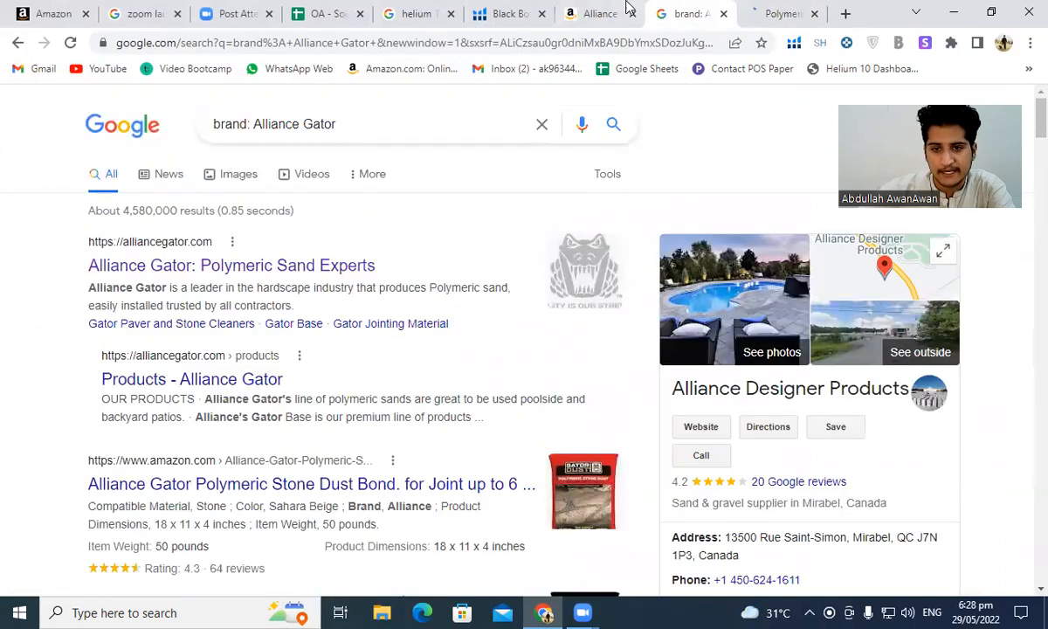
click(624, 7)
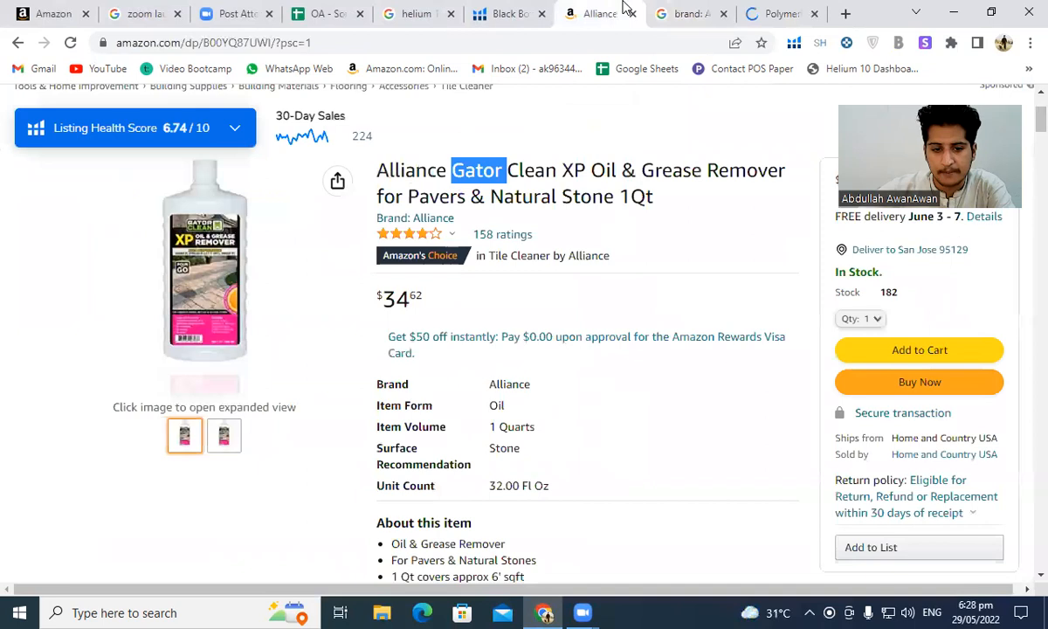
click(796, 7)
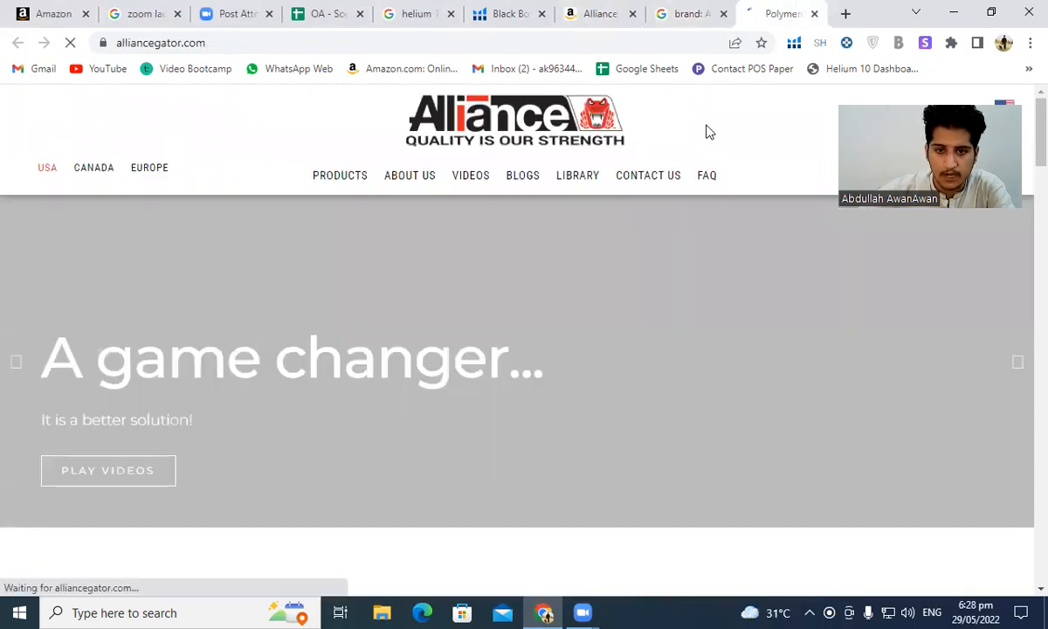
scroll(695, 262, down, 15)
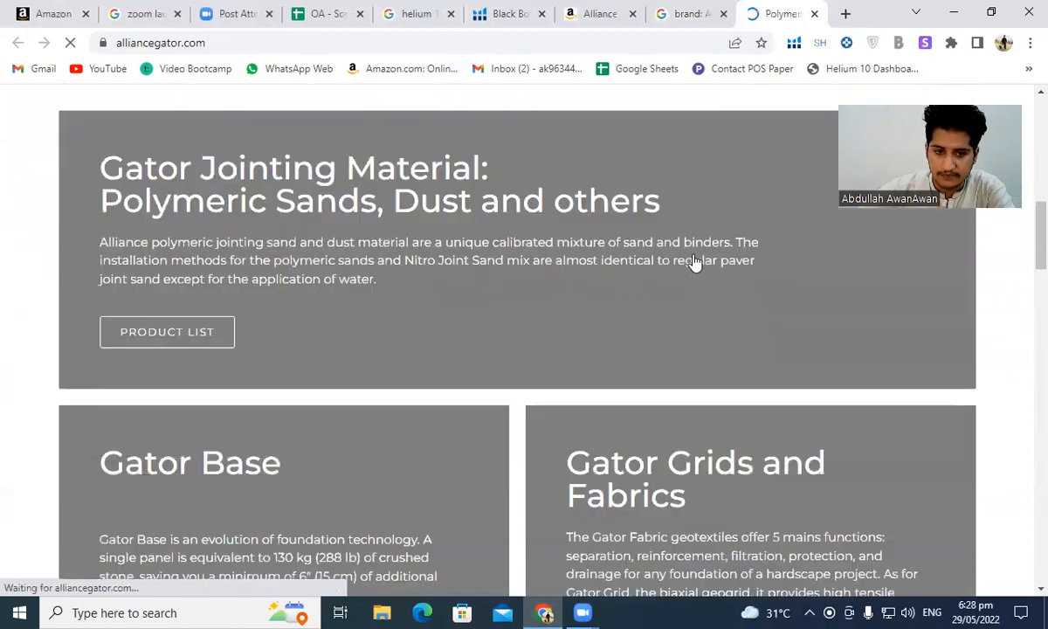
scroll(694, 262, down, 4)
Return to the Black Box results and browse the product list for other candidates, checking their sellers, fulfillment, price and sales.
click(686, 13)
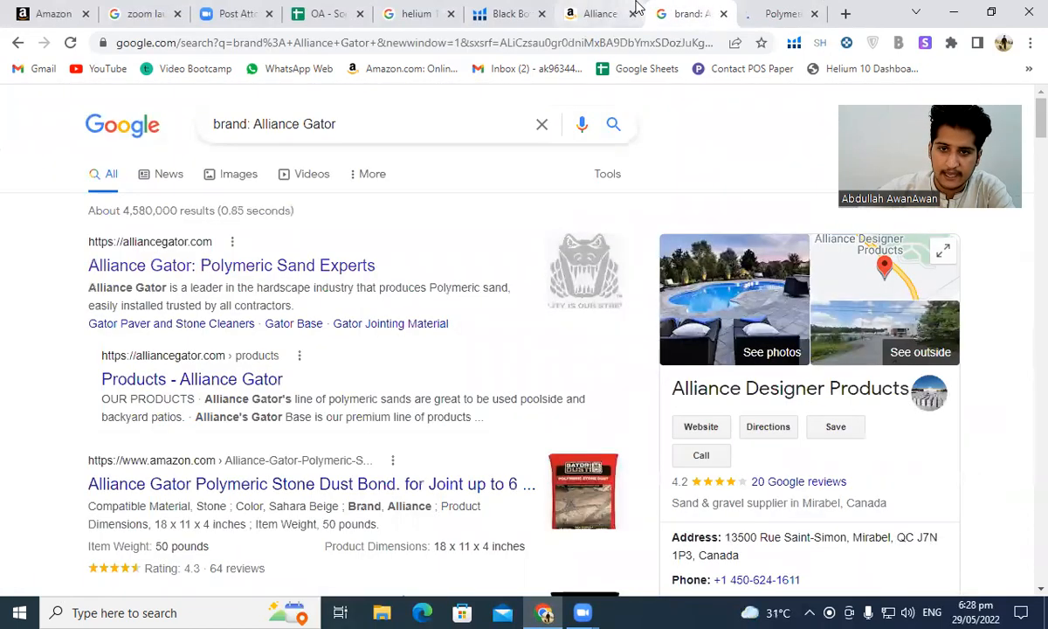
click(597, 13)
click(515, 13)
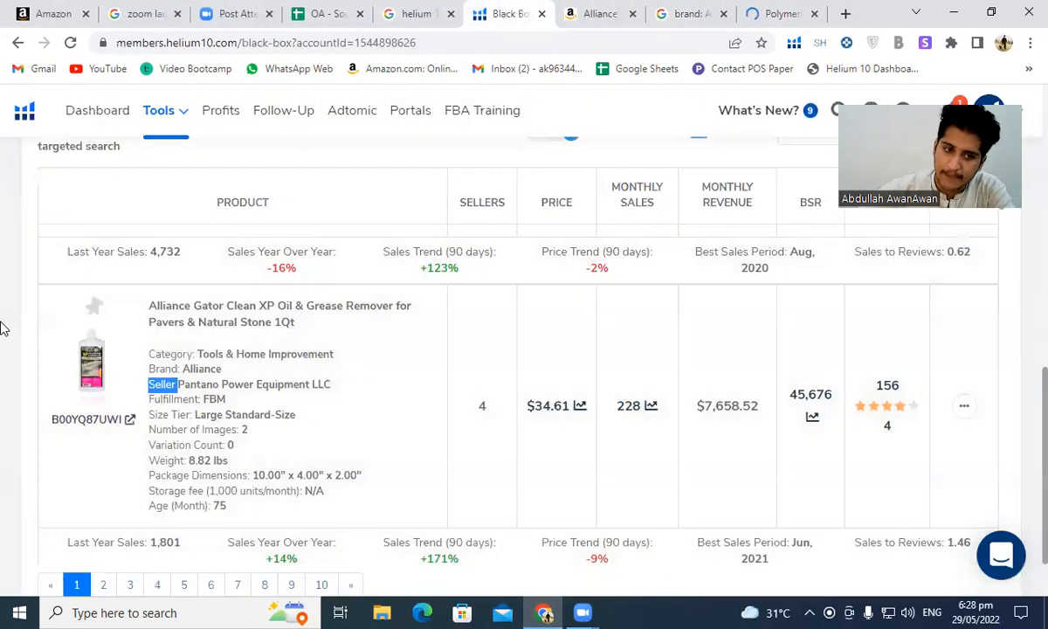
scroll(2, 327, up, 5)
scroll(4, 328, up, 3)
scroll(4, 297, down, 10)
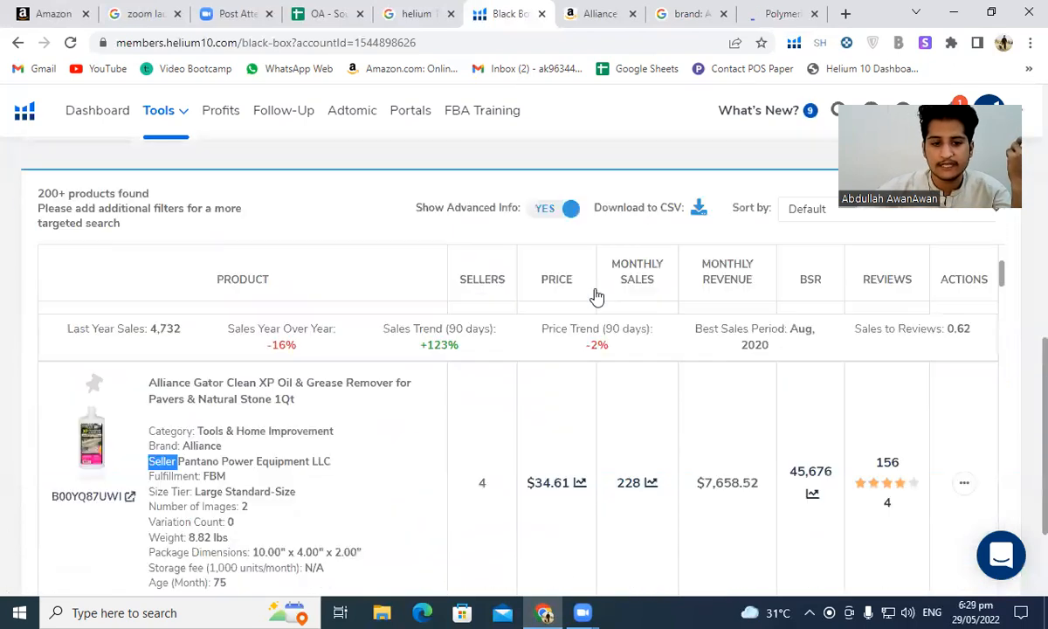
scroll(382, 318, down, 10)
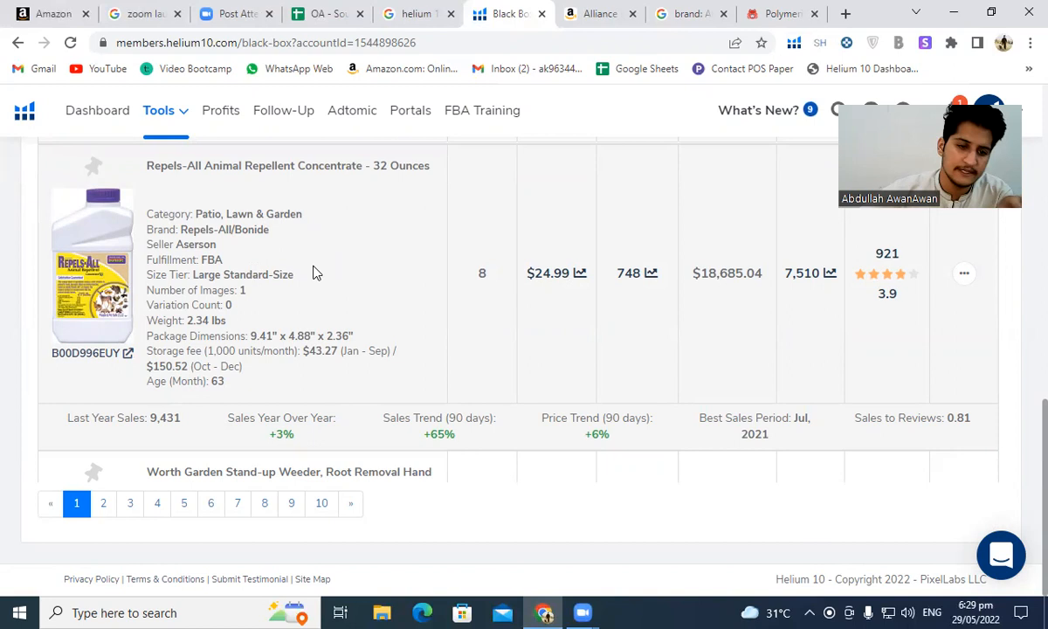
scroll(316, 273, down, 4)
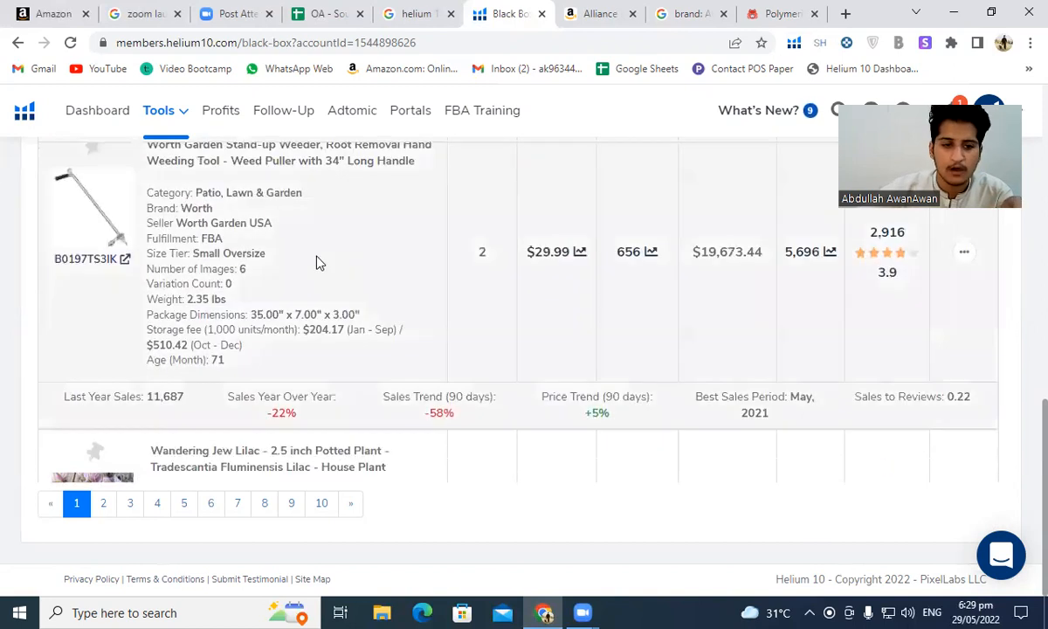
scroll(325, 262, down, 3)
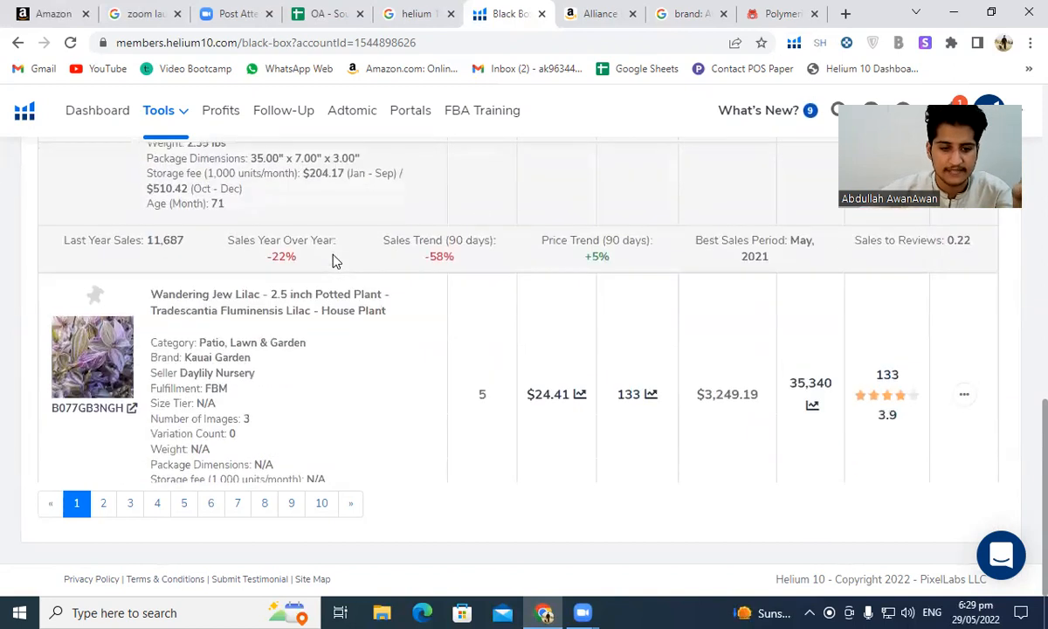
scroll(332, 262, down, 2)
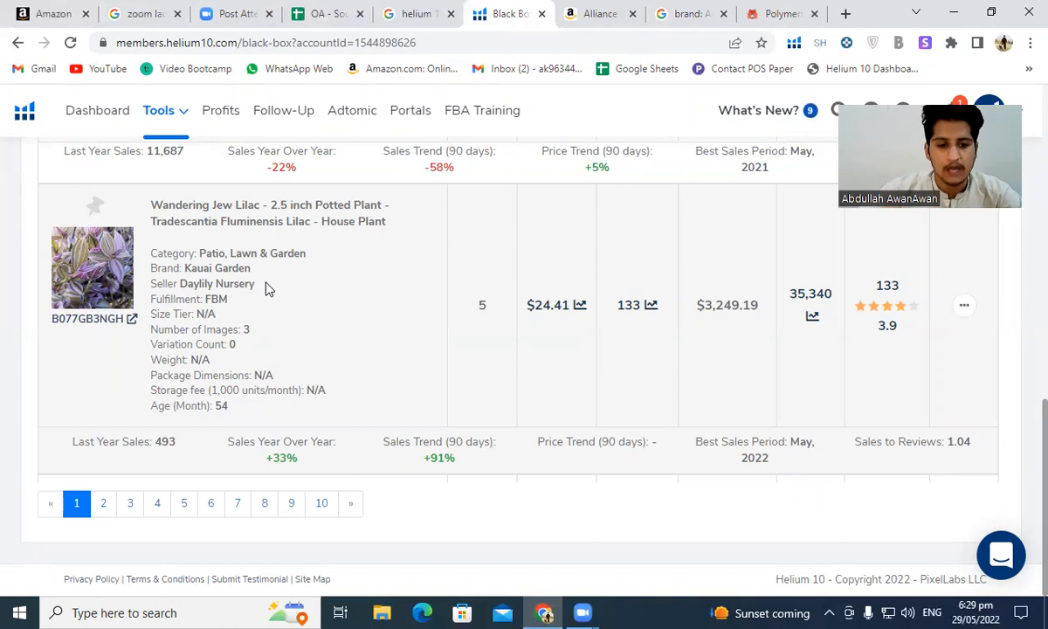
scroll(532, 416, up, 5)
scroll(397, 462, up, 15)
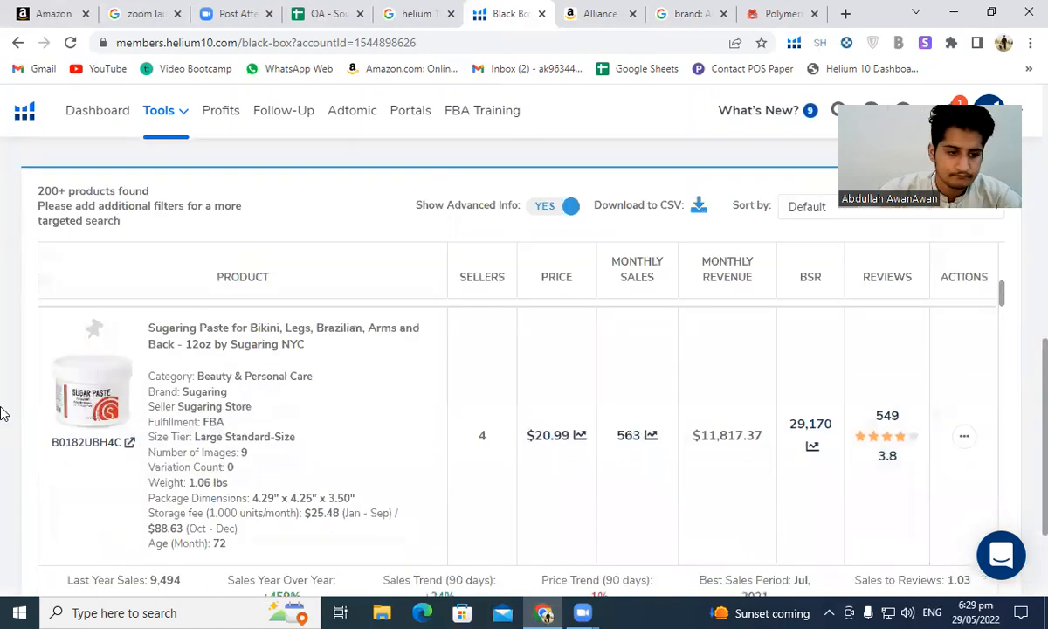